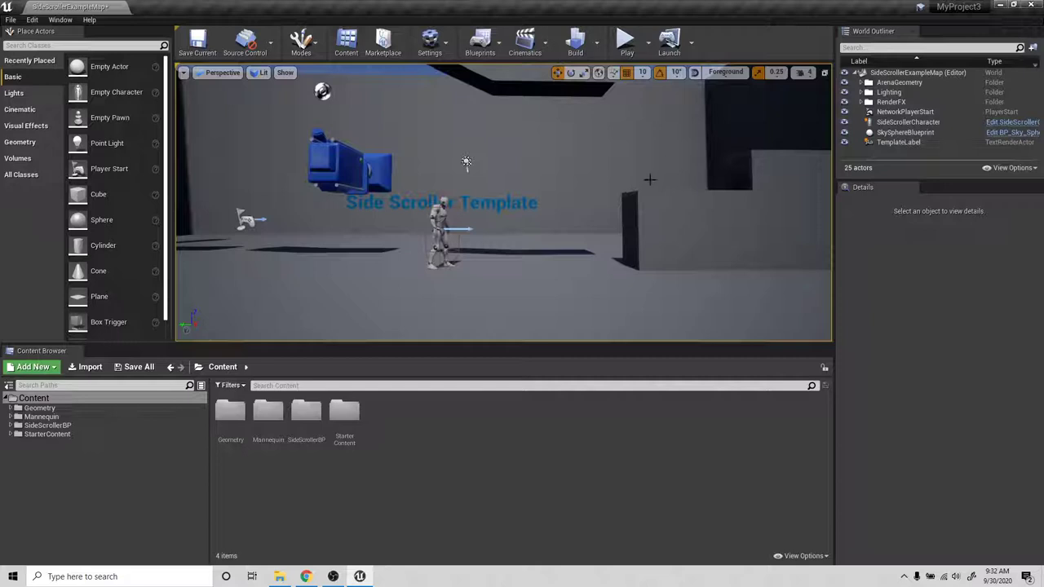
# - Create a Blueprint class with the Actor parent in the Content folder and name it coin
pyautogui.scroll(-6, 616, 204)
pyautogui.moveTo(617, 194); pyautogui.dragTo(645, 209, button='right')
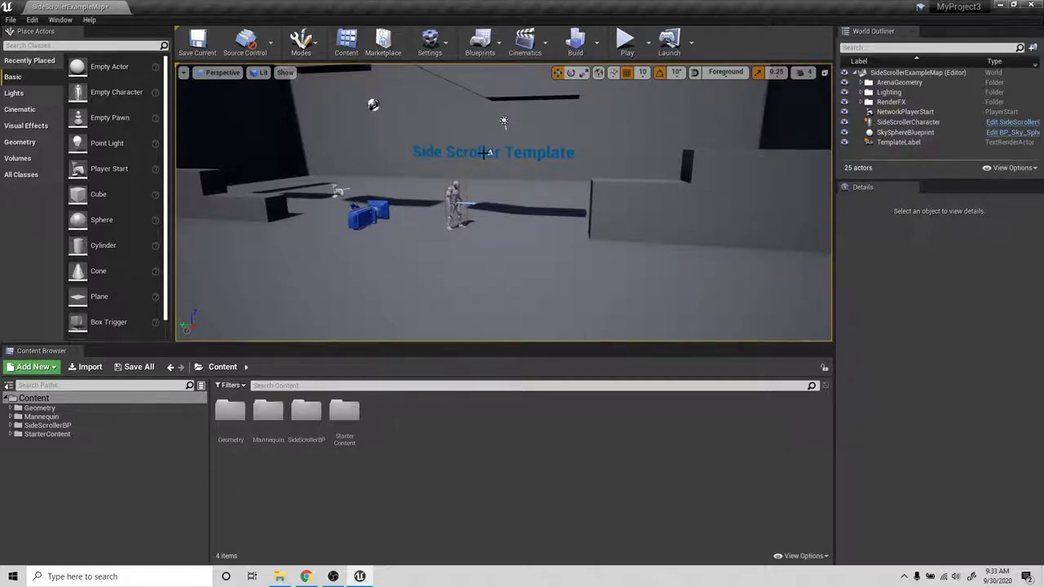
pyautogui.rightClick(403, 412)
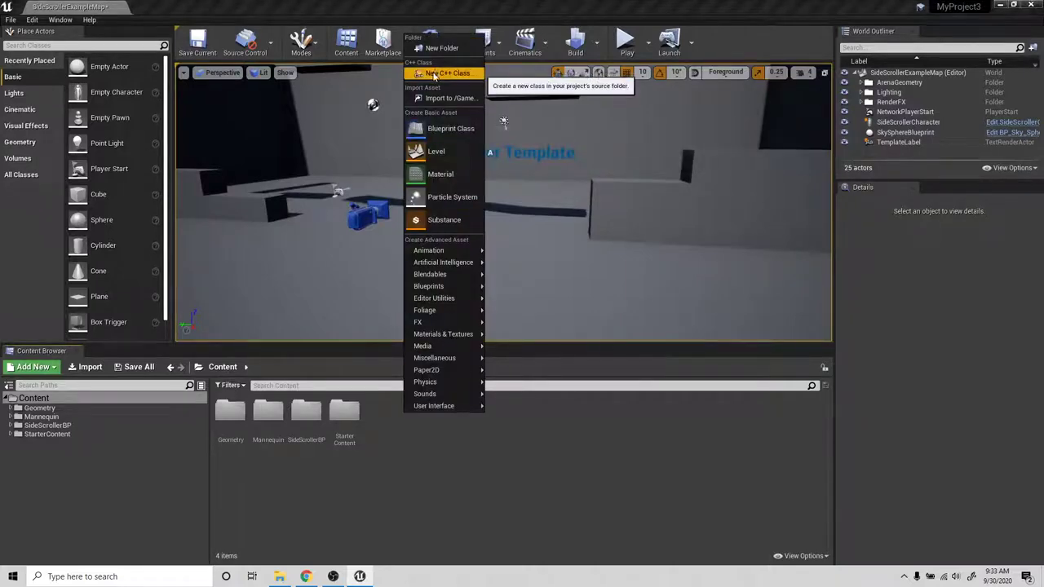
pyautogui.click(447, 128)
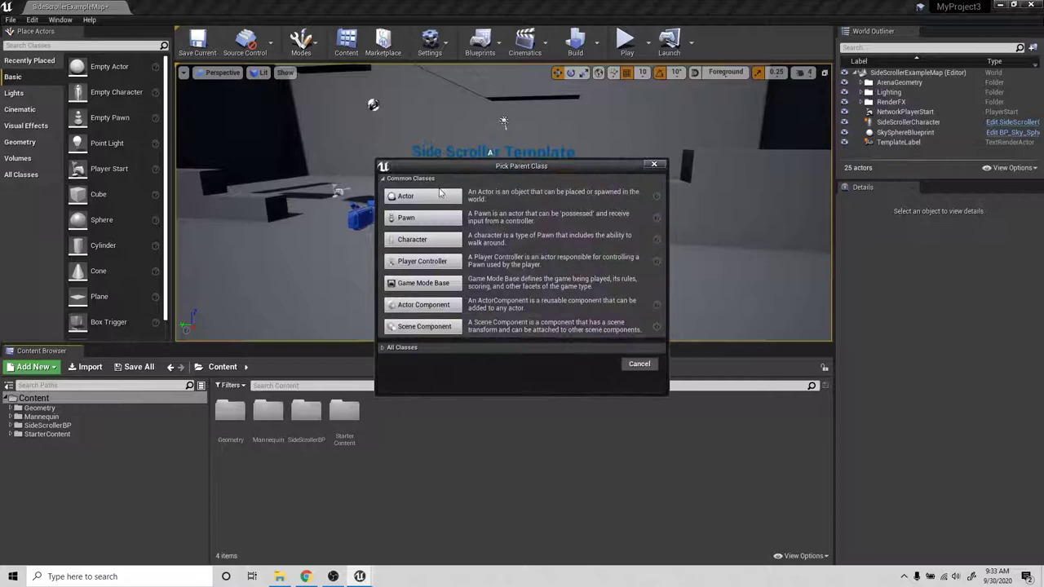
pyautogui.click(424, 196)
pyautogui.write('d')
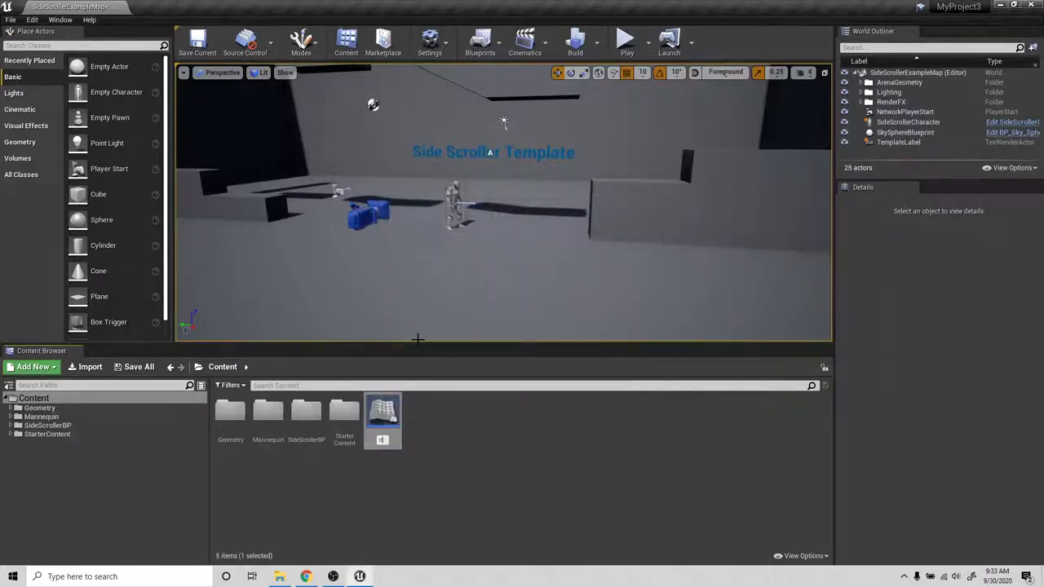
pyautogui.press('Return')
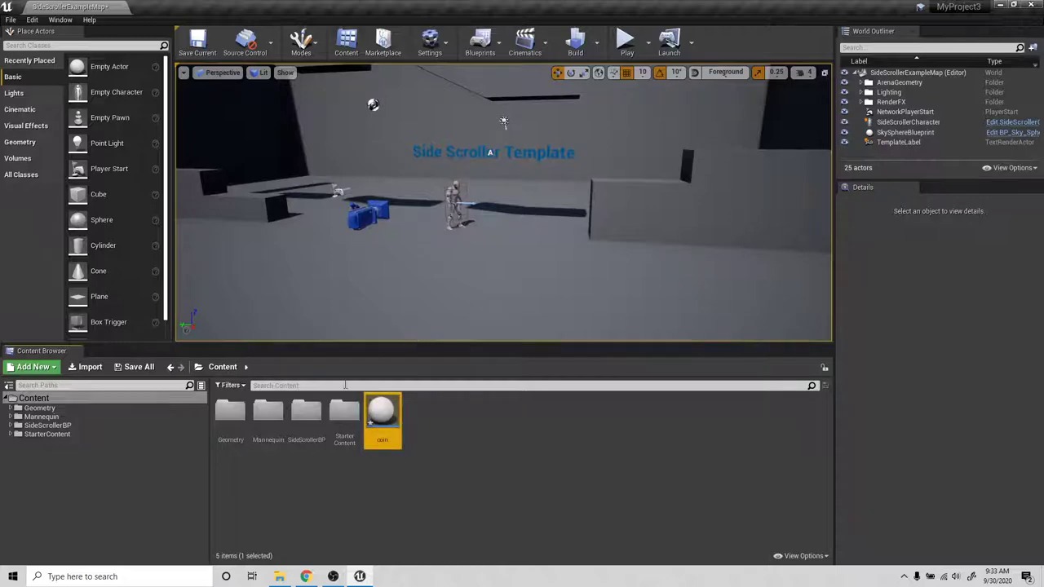
# - Open the coin Blueprint and add a Cylinder component under its root
pyautogui.doubleClick(383, 416)
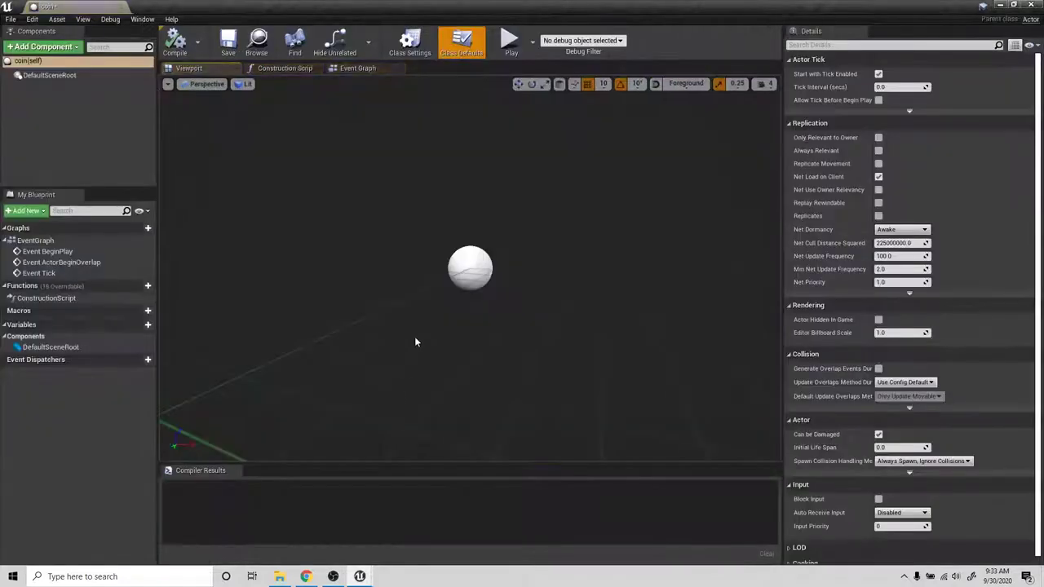
pyautogui.click(55, 47)
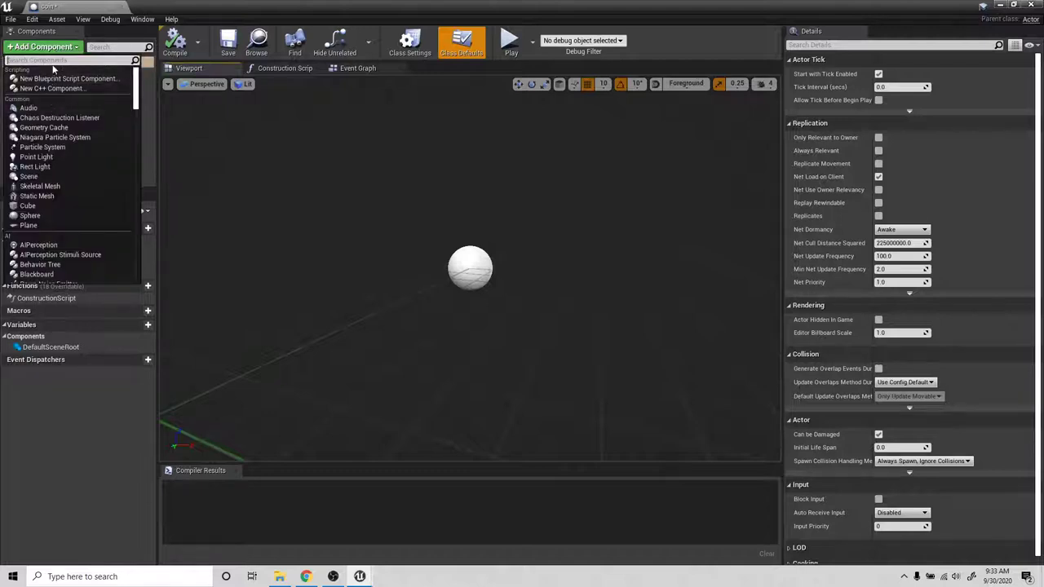
pyautogui.write('cy')
pyautogui.press('Return')
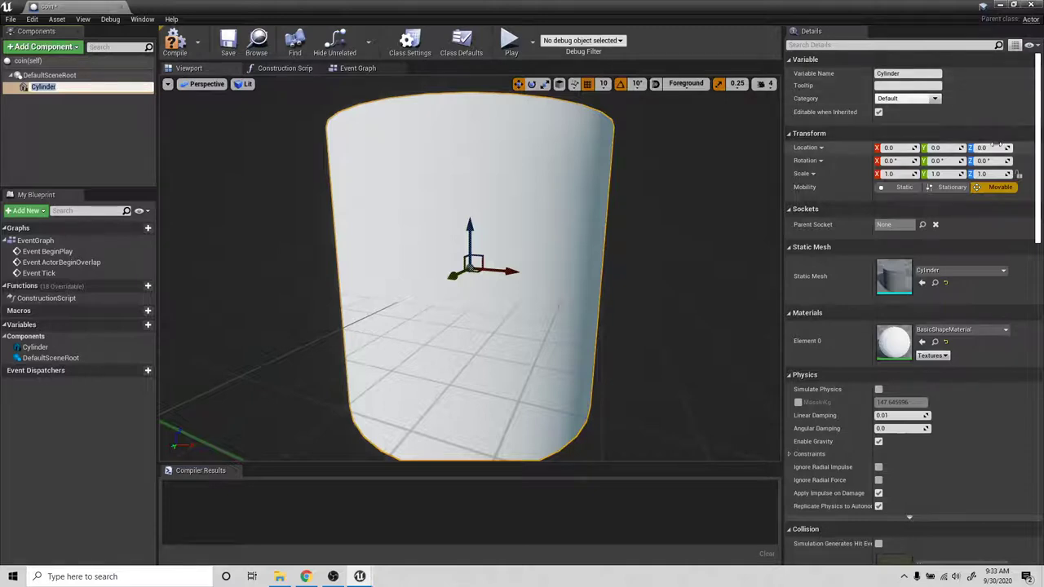
# - Flatten the cylinder to a Z scale of 0.035 and set its X rotation to 90° so it stands upright
pyautogui.moveTo(994, 173); pyautogui.dragTo(718, 174)
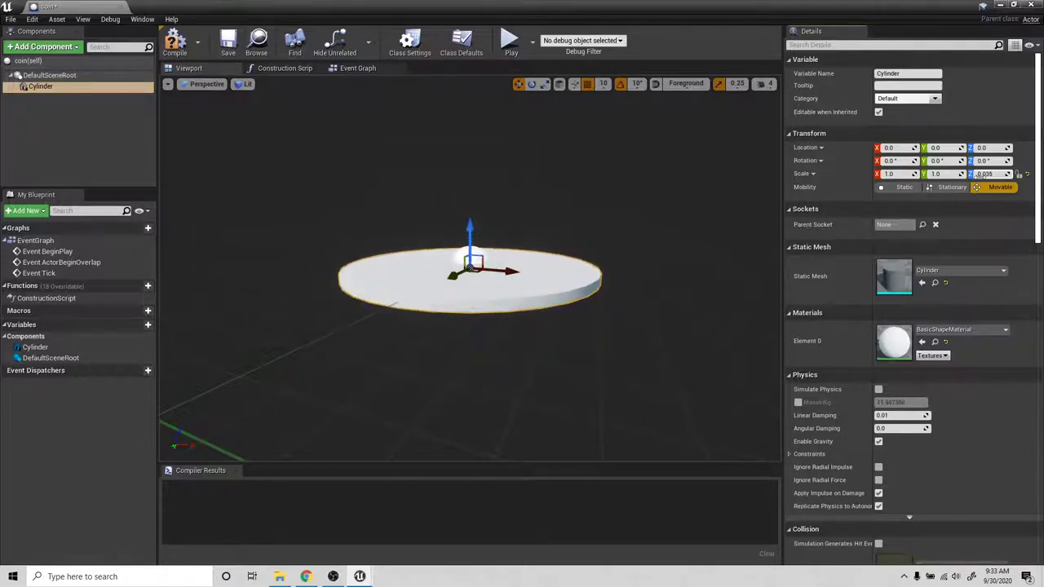
pyautogui.click(896, 161)
pyautogui.write('90')
pyautogui.press('Return')
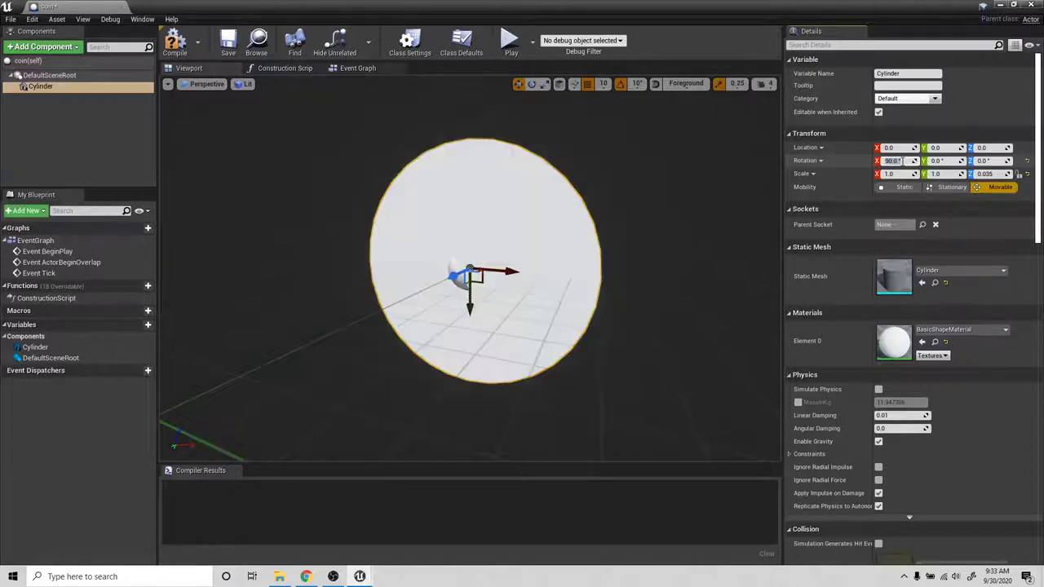
pyautogui.keyDown('alt'); pyautogui.moveTo(654, 249); pyautogui.dragTo(571, 250); pyautogui.keyUp('alt')
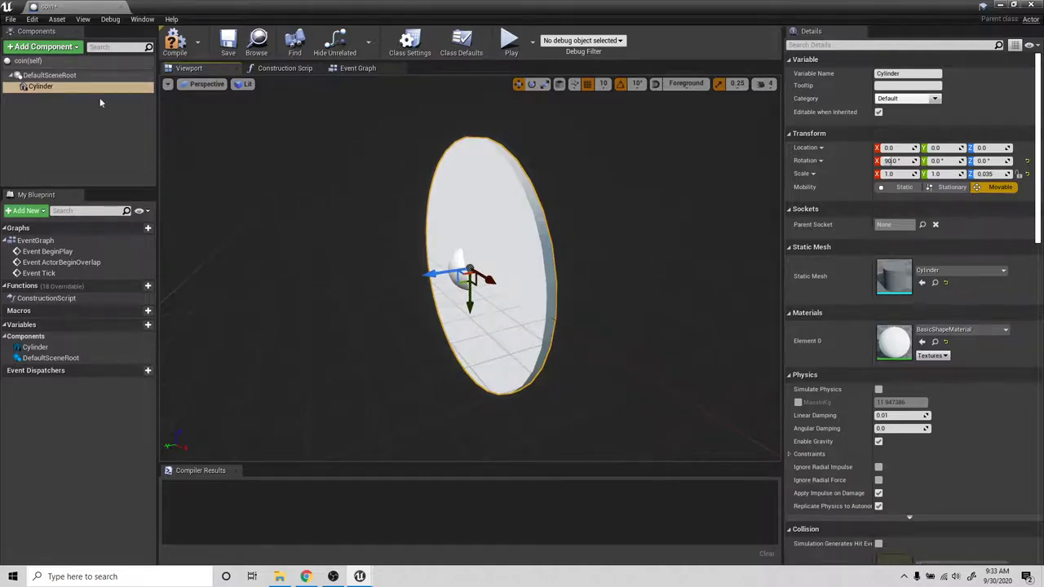
pyautogui.click(71, 47)
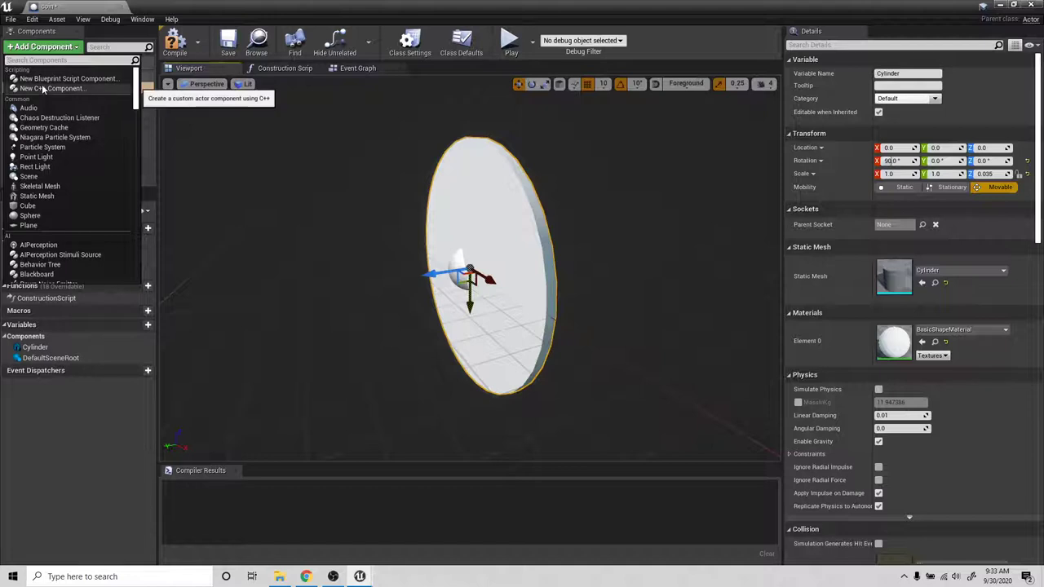
pyautogui.write('mat')
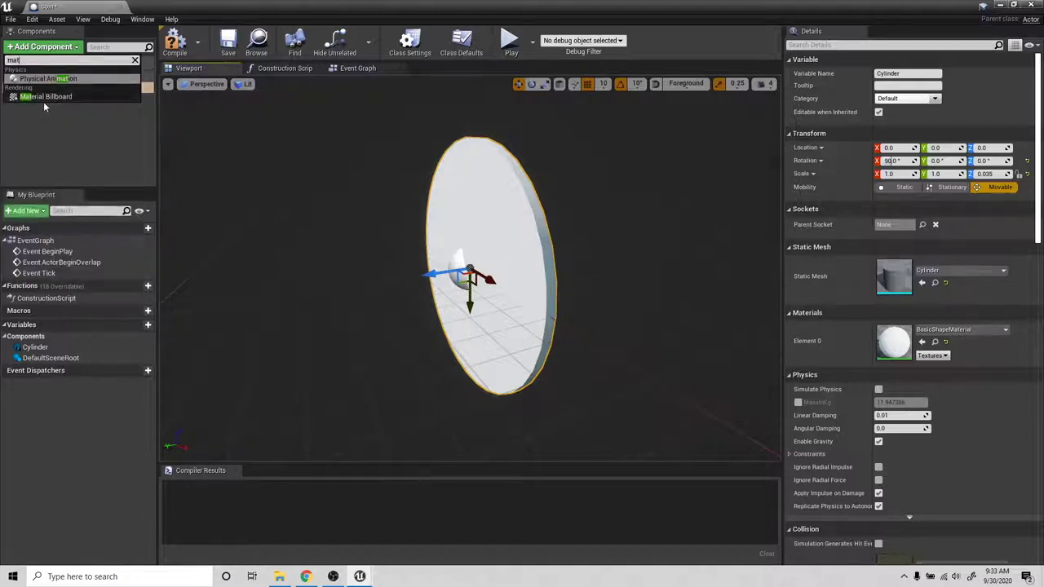
pyautogui.press('BackSpace')
pyautogui.press('BackSpace')
pyautogui.press('BackSpace')
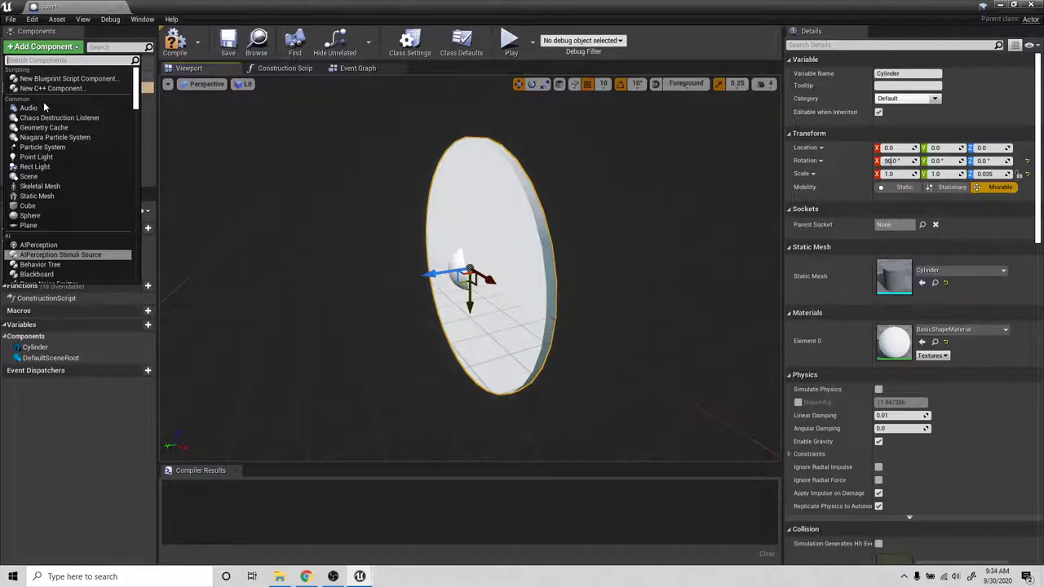
# - Add a Box Collision component as a child of the cylinder
pyautogui.write('b')
pyautogui.press('BackSpace')
pyautogui.write('box')
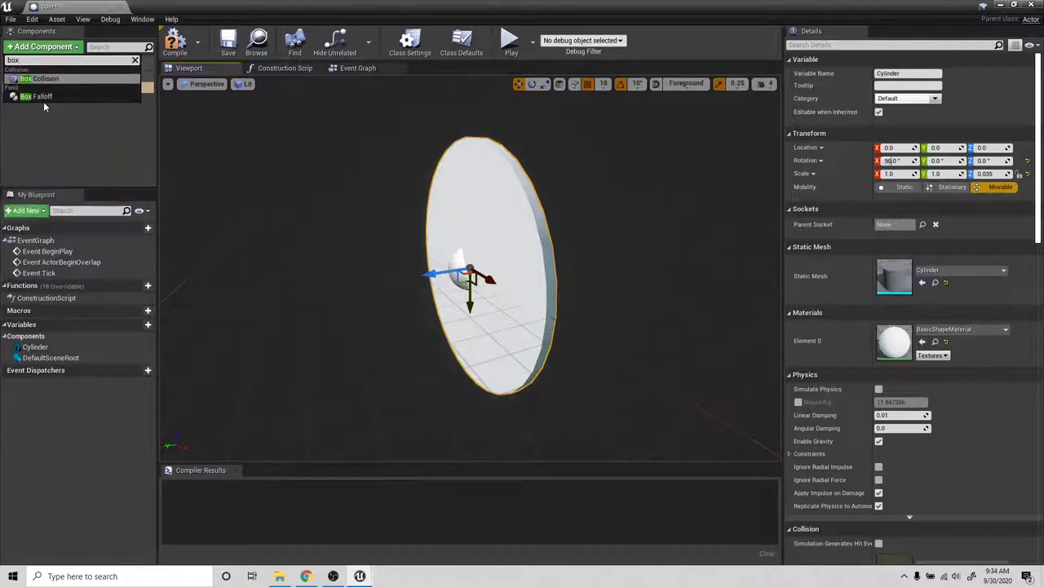
pyautogui.press('Return')
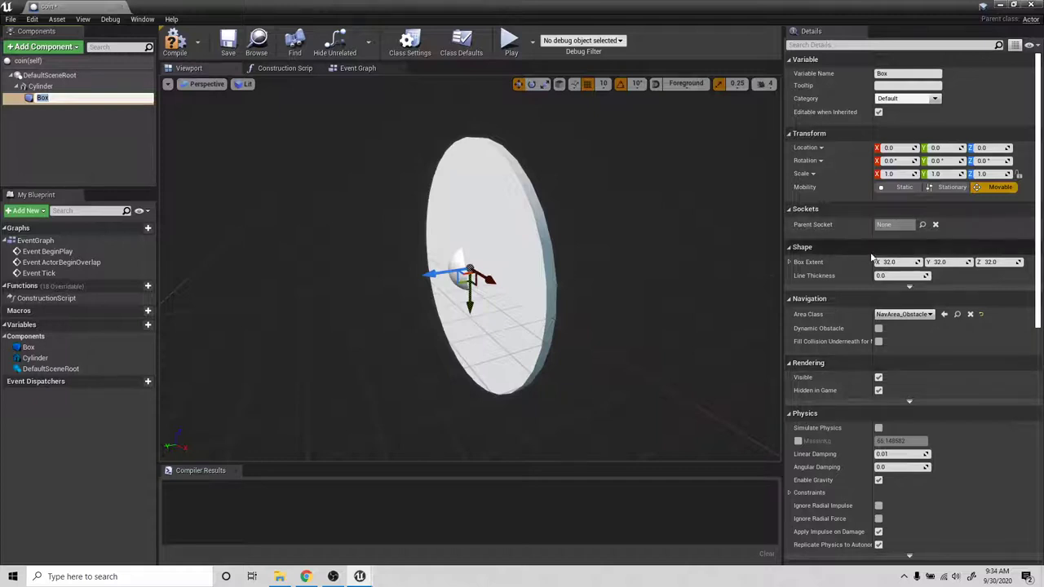
# - Delete the Box Collision component nested under the cylinder
pyautogui.click(57, 121)
pyautogui.click(41, 97)
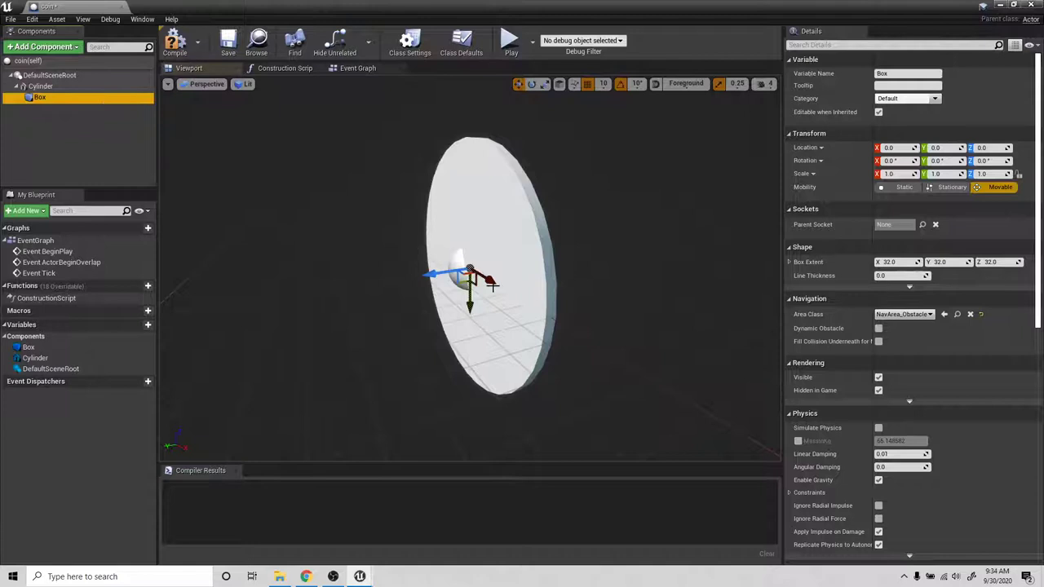
pyautogui.scroll(-8, 531, 319)
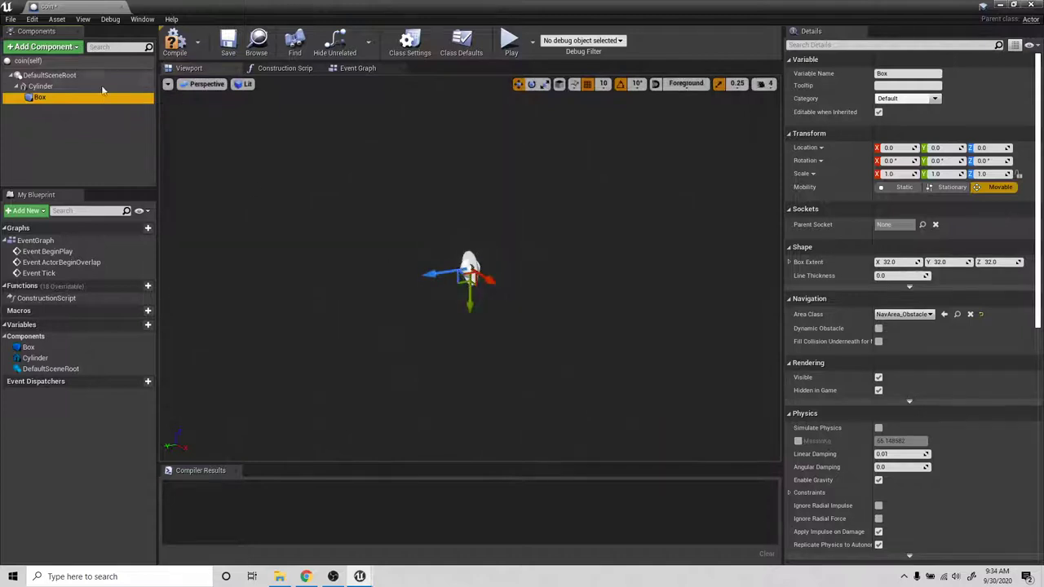
pyautogui.press('Delete')
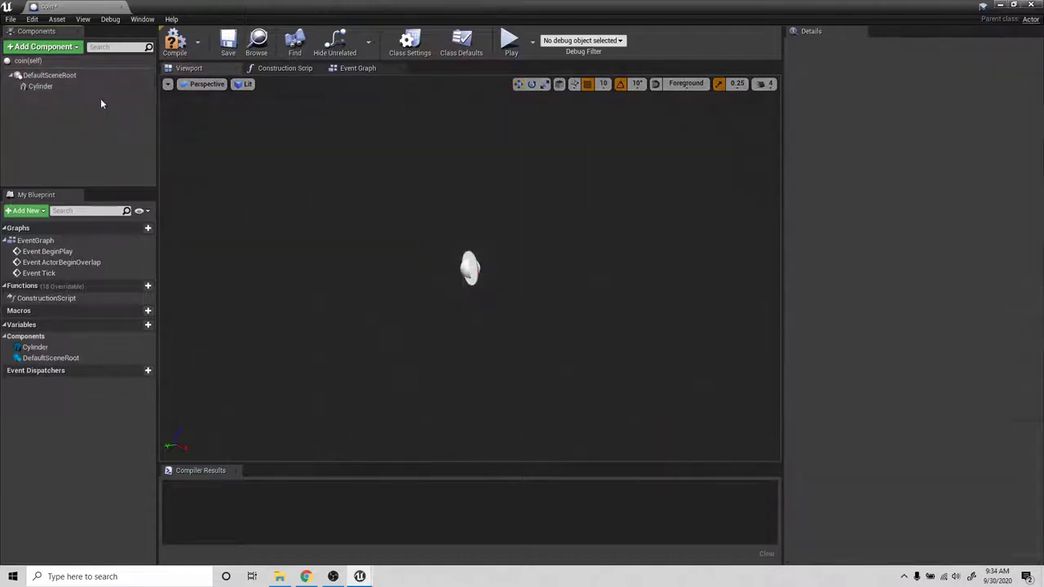
# - Add a Box Collision component directly under the coin's DefaultSceneRoot
pyautogui.click(42, 47)
pyautogui.write('b')
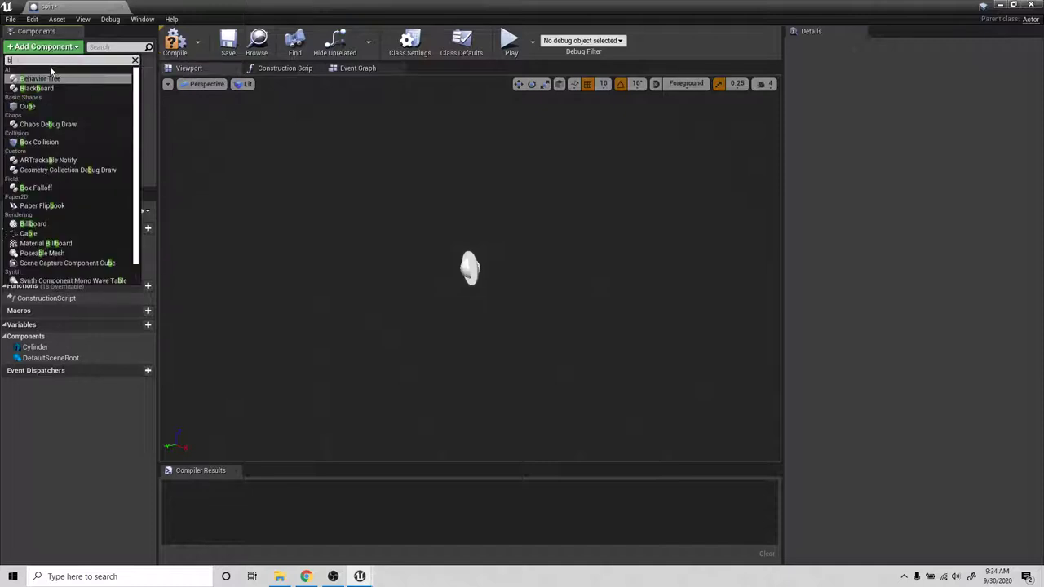
pyautogui.write('ox')
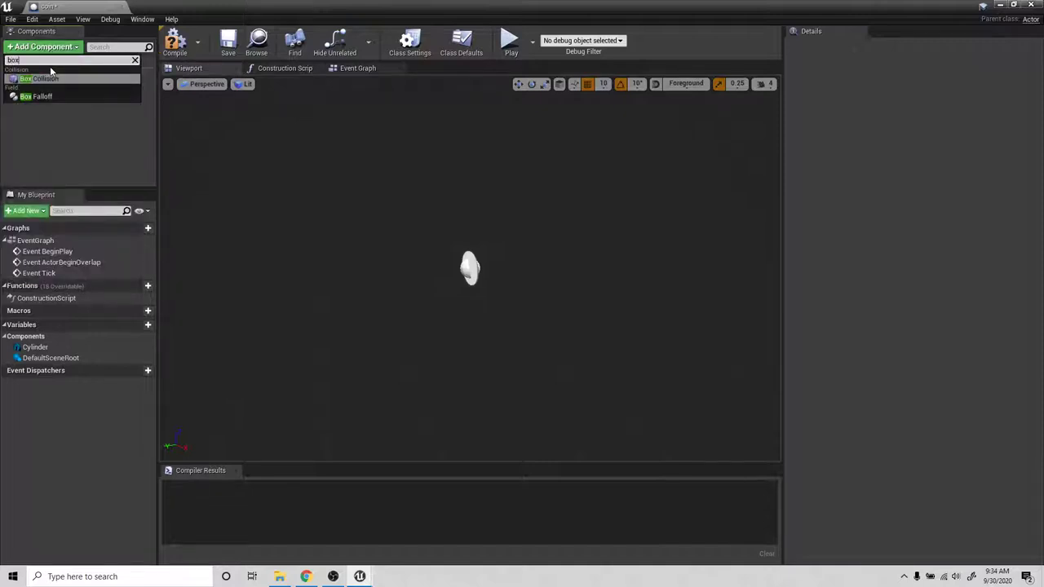
pyautogui.click(48, 78)
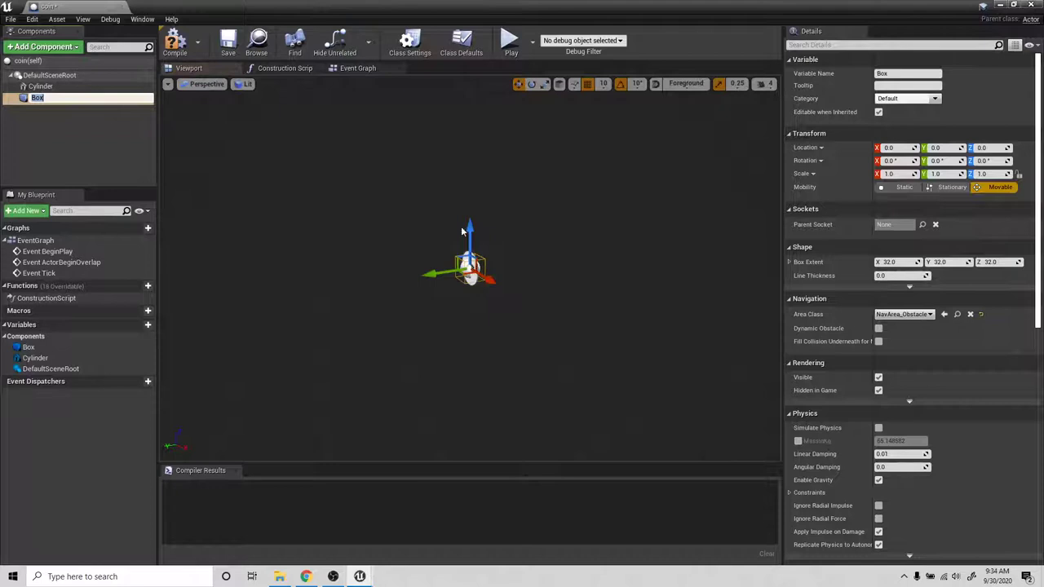
# - Fit the collision box around the coin with a box extent of about X 46.6, Y 13.6 and Z 48.3
pyautogui.scroll(8, 532, 262)
pyautogui.scroll(-4, 534, 265)
pyautogui.scroll(3, 536, 266)
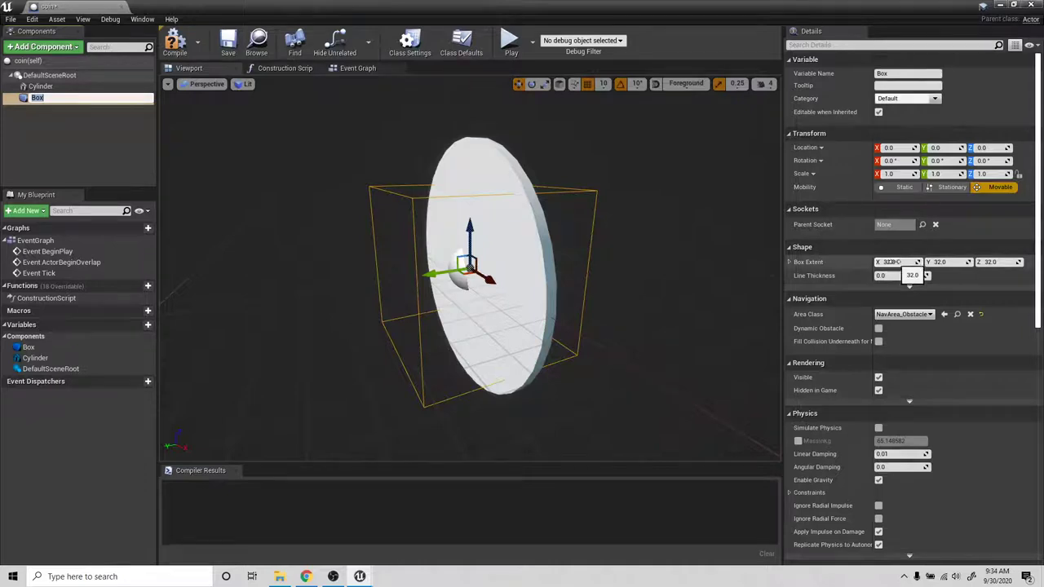
pyautogui.moveTo(895, 262); pyautogui.dragTo(1004, 262)
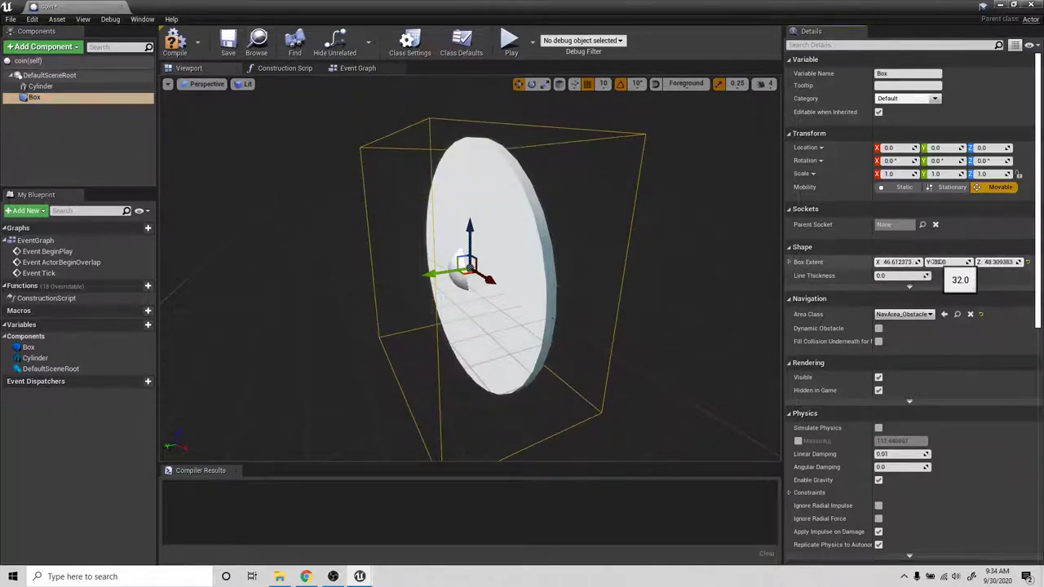
pyautogui.moveTo(951, 261); pyautogui.dragTo(926, 262)
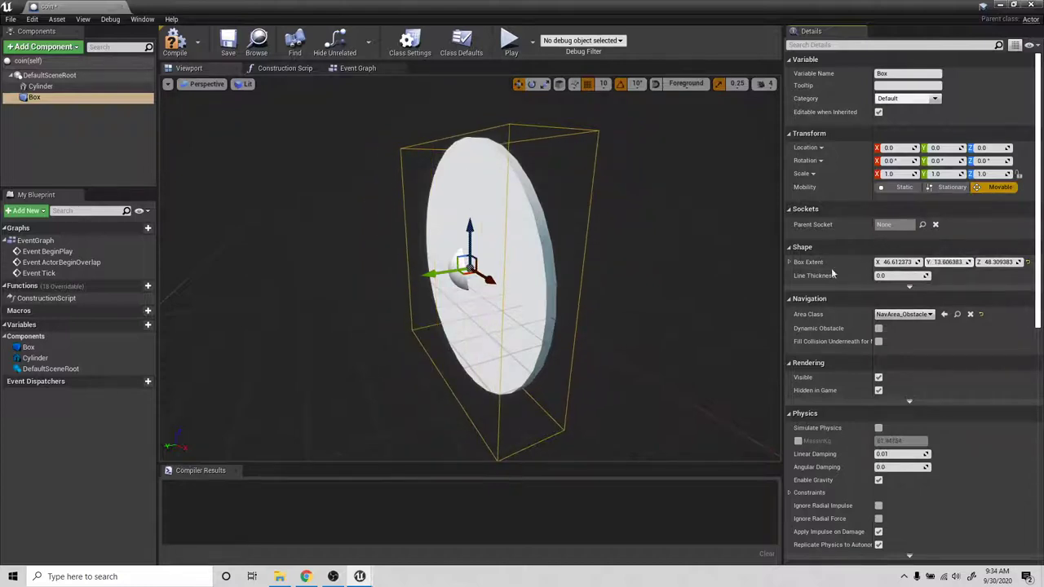
pyautogui.keyDown('alt'); pyautogui.moveTo(660, 308); pyautogui.dragTo(595, 308); pyautogui.keyUp('alt')
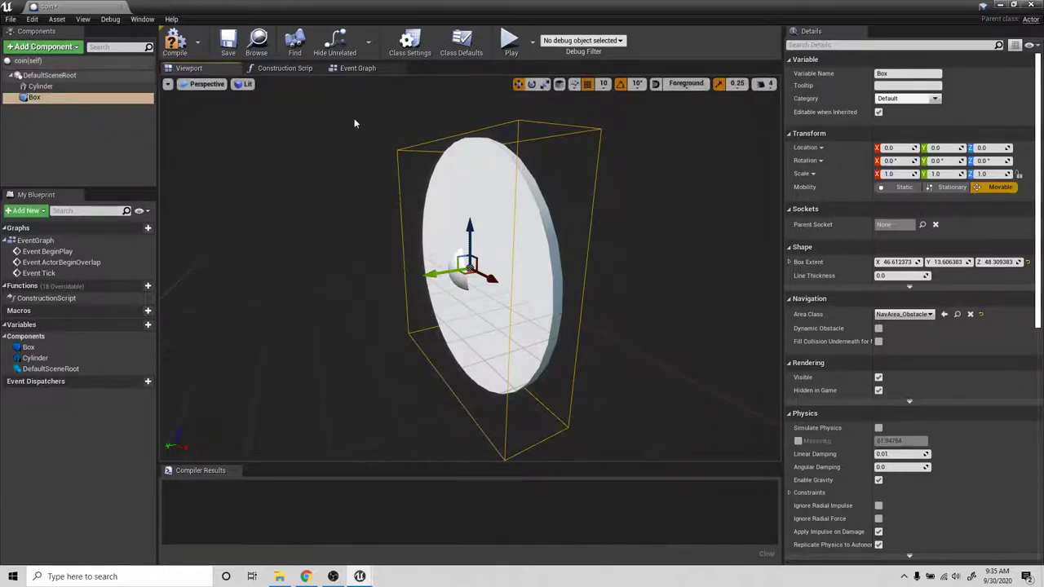
# - Add a Rotating Movement component to the coin, then compile and close the Blueprint
pyautogui.click(54, 49)
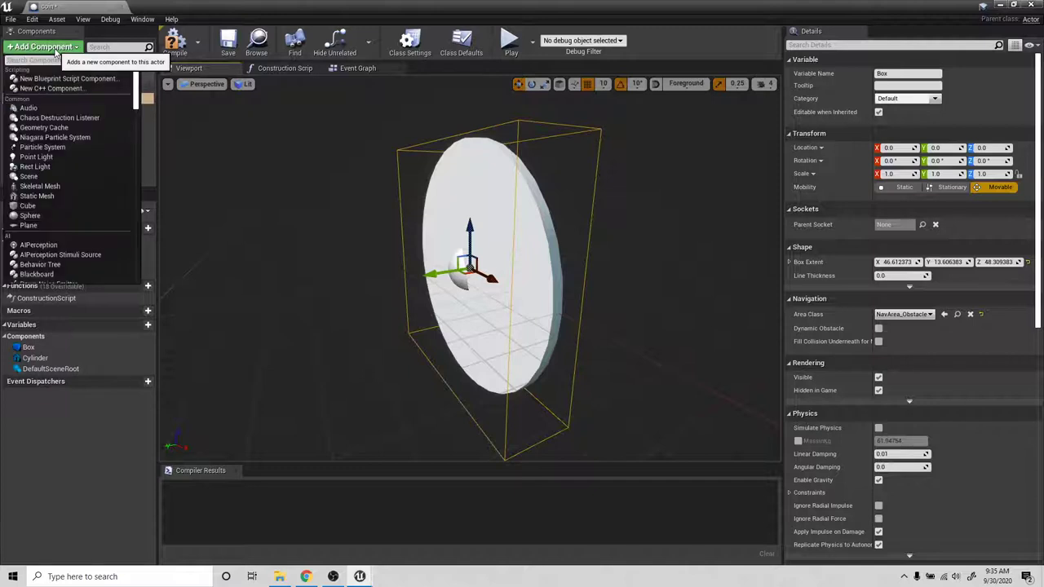
pyautogui.write('r')
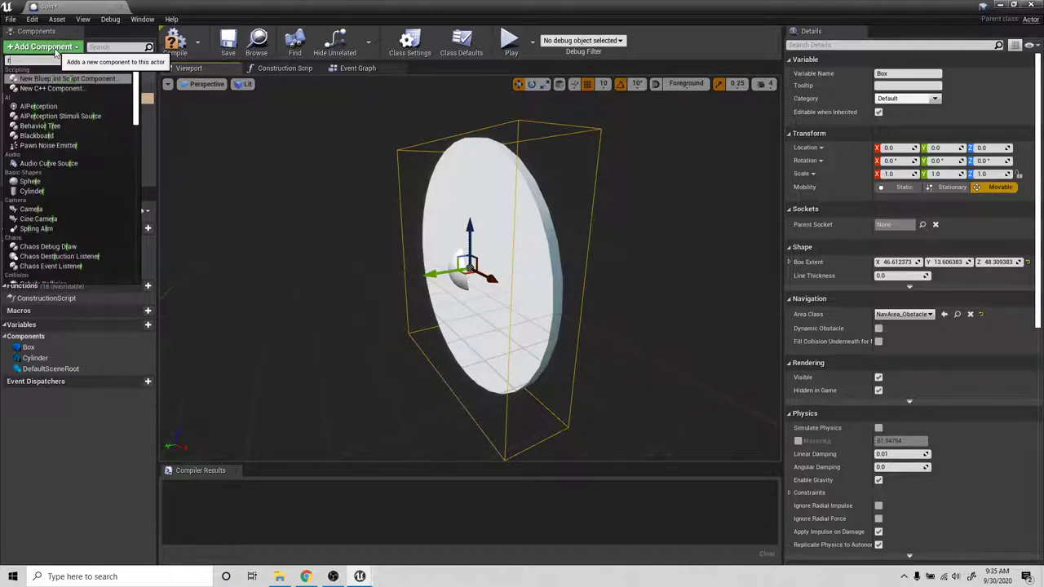
pyautogui.write('otat')
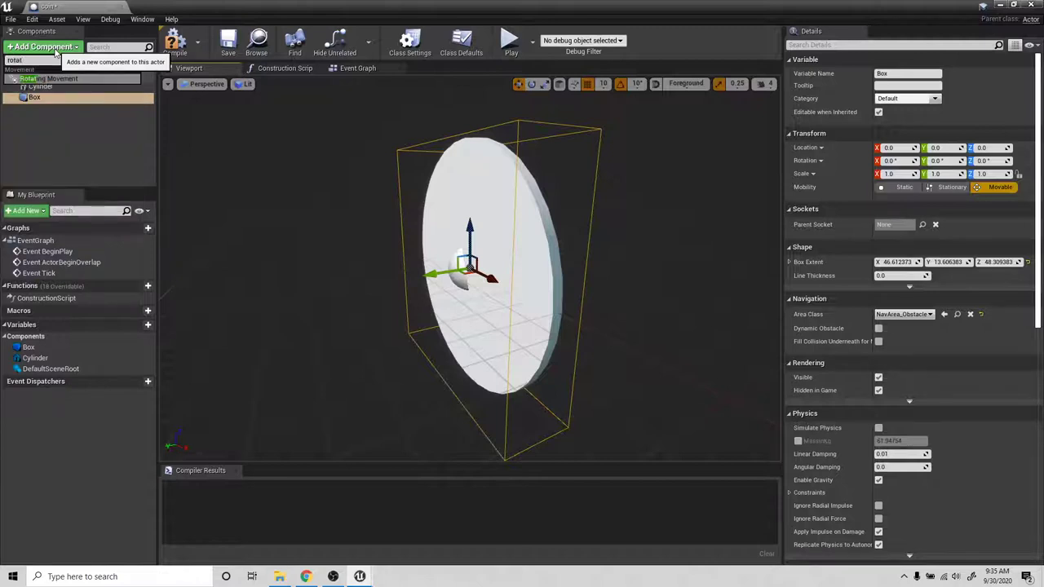
pyautogui.click(79, 82)
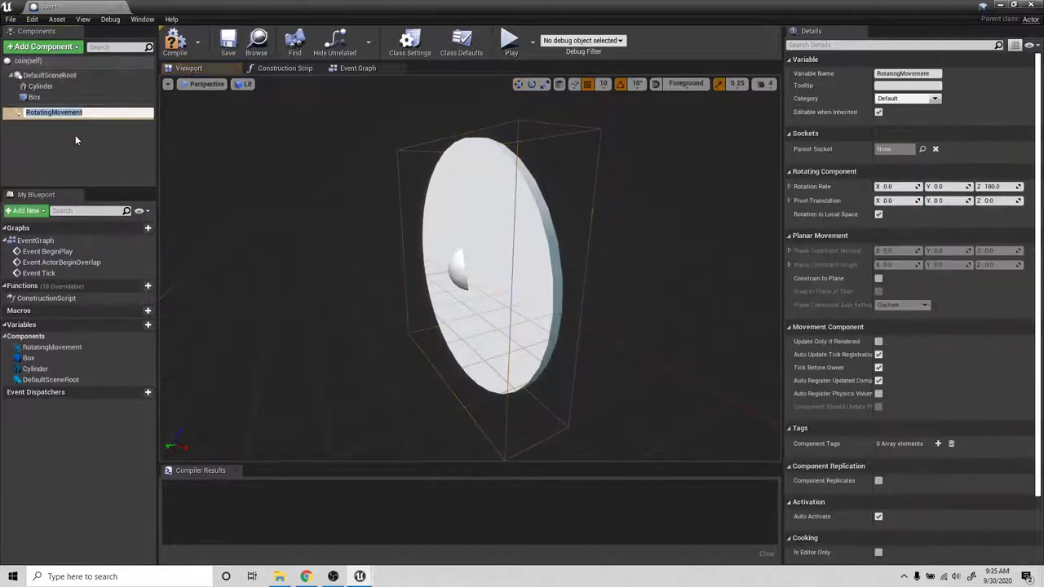
pyautogui.click(70, 152)
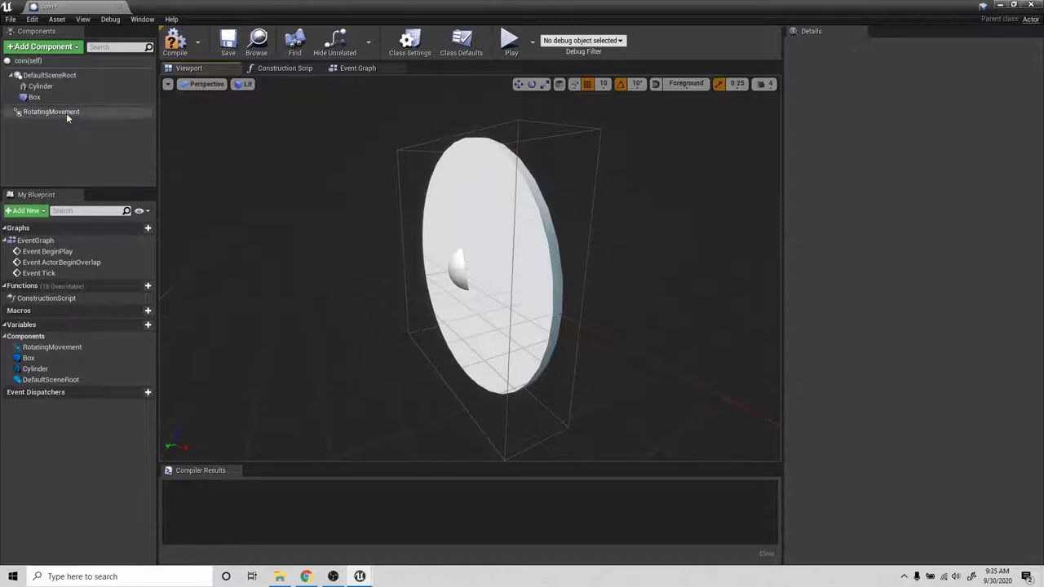
pyautogui.click(66, 112)
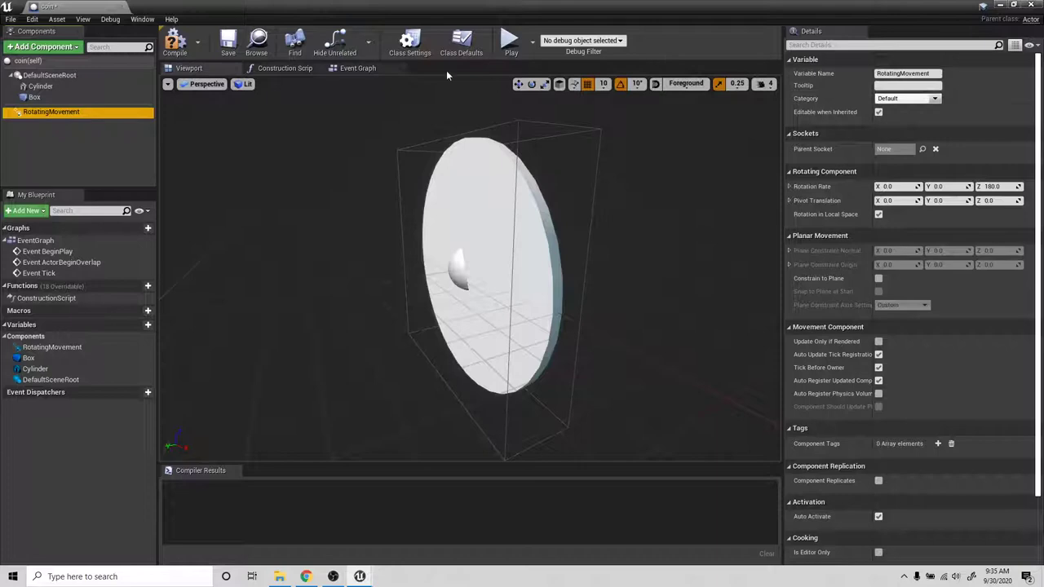
pyautogui.click(175, 43)
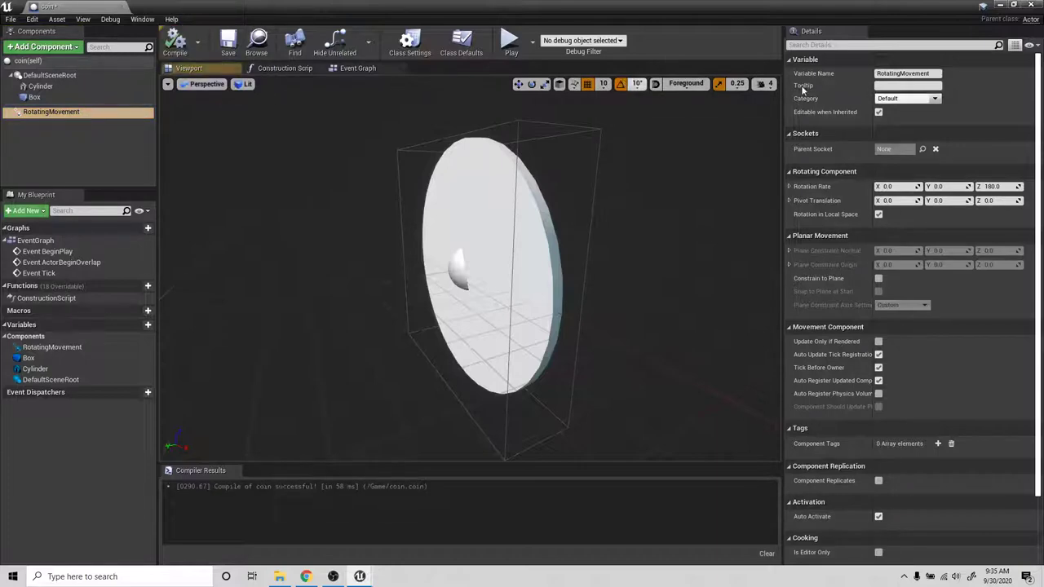
pyautogui.click(1034, 6)
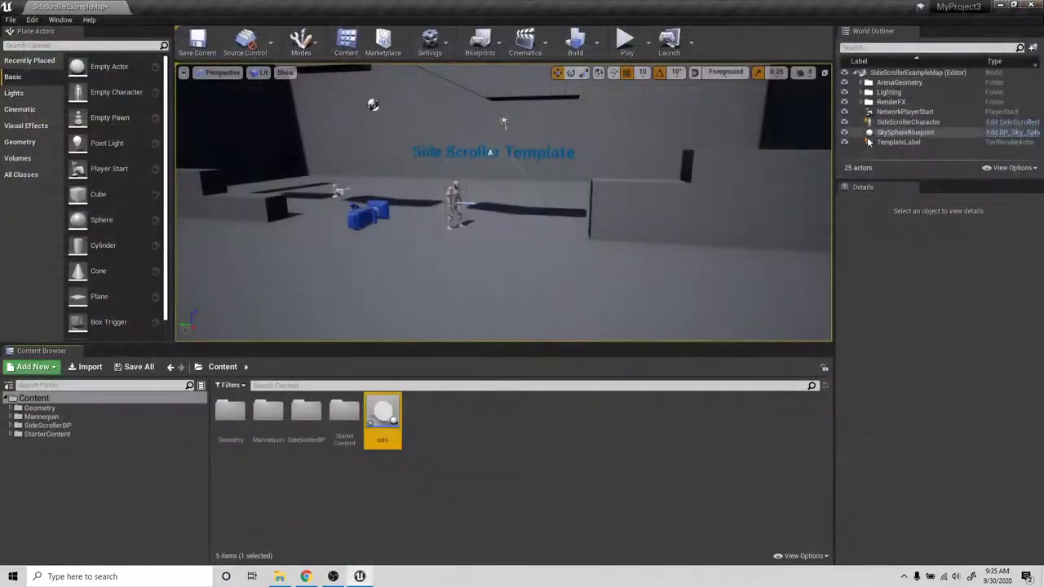
# - Place a coin in the level near the side-scroller character and play the level to test it
pyautogui.moveTo(386, 417); pyautogui.dragTo(503, 166)
pyautogui.click(627, 45)
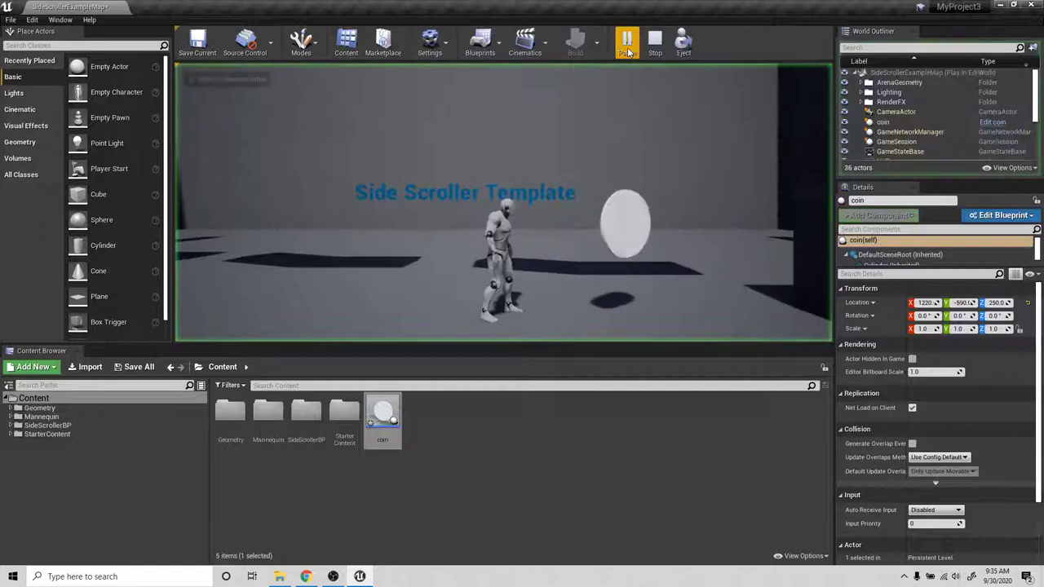
# - Run the character back and forth through the rotating coin in the play session, then end the session
pyautogui.click(646, 150)
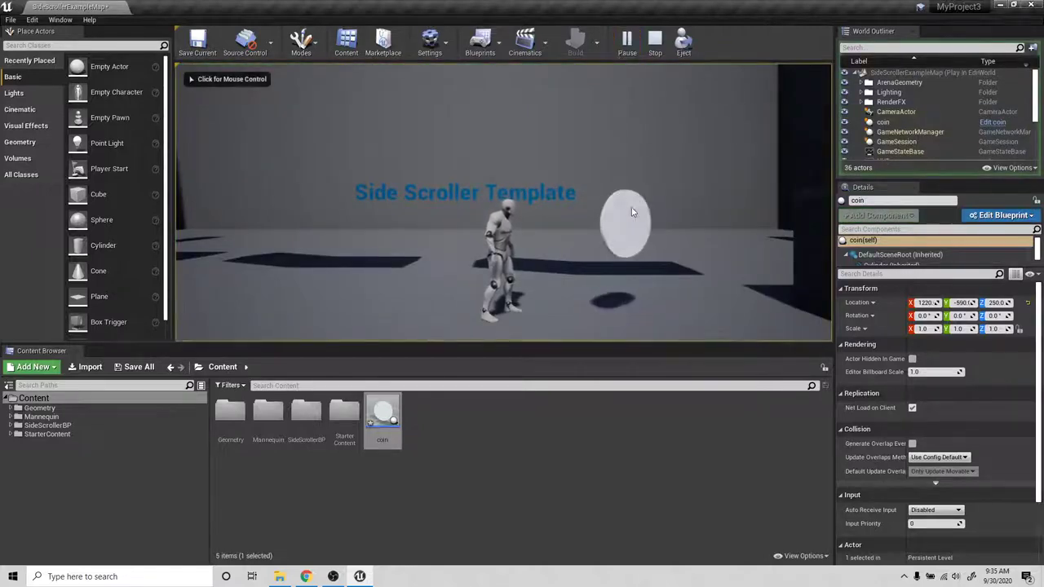
pyautogui.press('d')
pyautogui.press('a')
pyautogui.press('d')
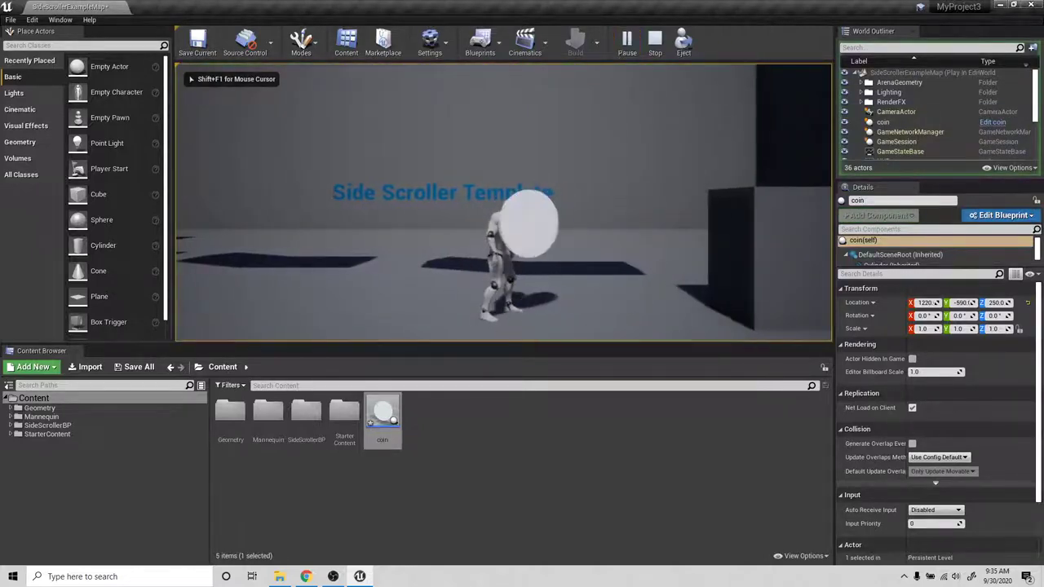
pyautogui.press('a')
pyautogui.press('d')
pyautogui.press('a')
pyautogui.press('d')
pyautogui.press('a')
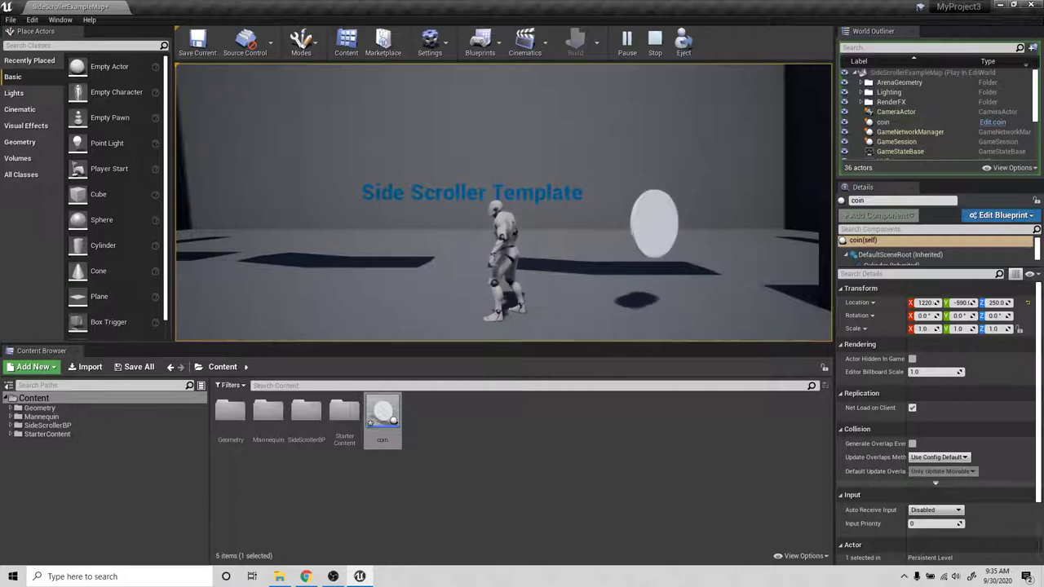
pyautogui.press('Escape')
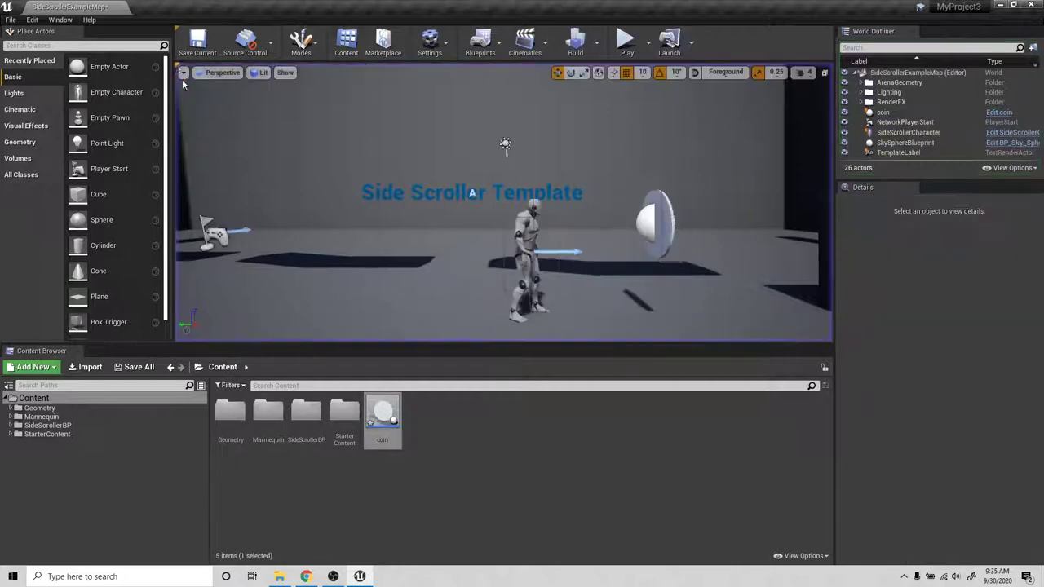
# - Open the coin Blueprint's Event Graph and delete the Event BeginPlay and Event Tick nodes
pyautogui.click(384, 414)
pyautogui.doubleClick(384, 414)
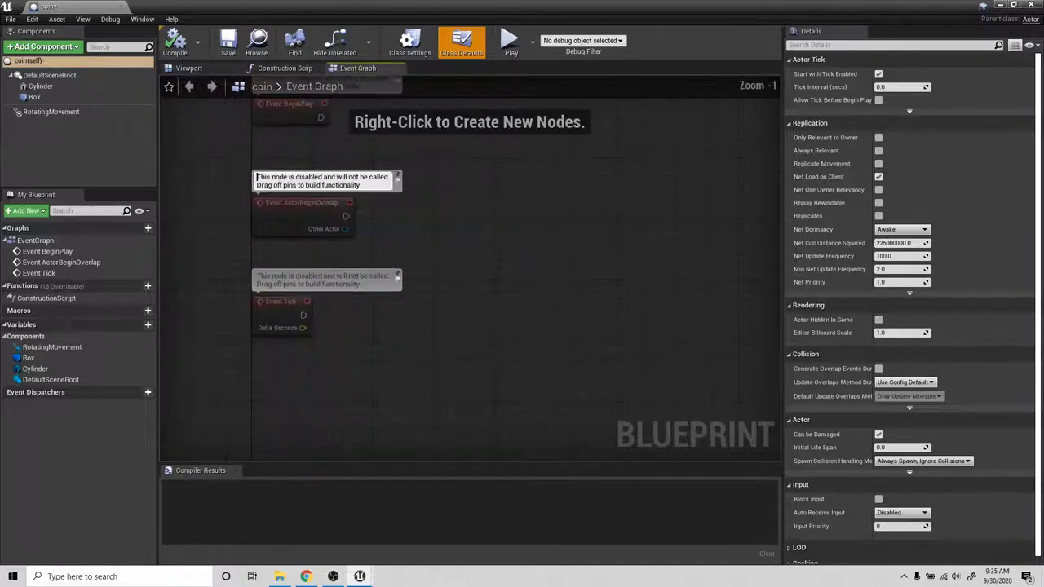
pyautogui.moveTo(301, 116); pyautogui.dragTo(400, 185)
pyautogui.press('Delete')
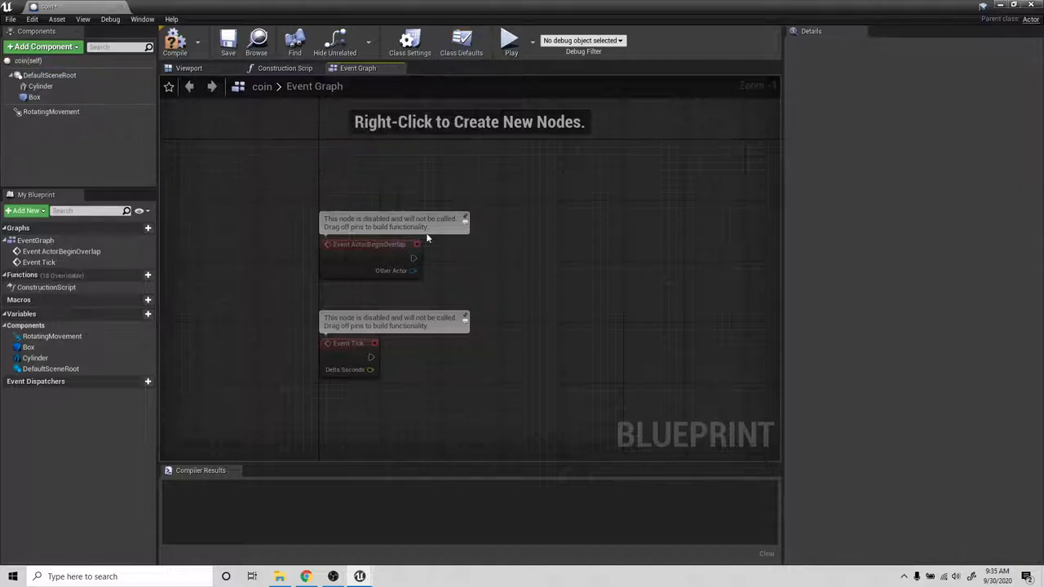
pyautogui.moveTo(275, 329); pyautogui.dragTo(388, 400)
pyautogui.press('Delete')
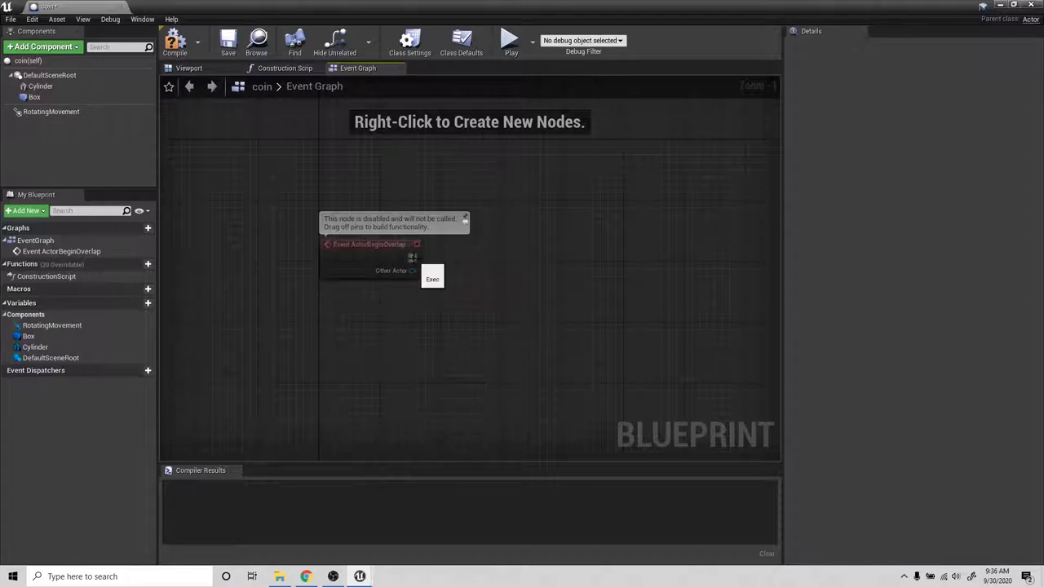
# - Connect a DestroyActor node to the execution output of Event ActorBeginOverlap and compile the Blueprint
pyautogui.moveTo(414, 258); pyautogui.dragTo(517, 248)
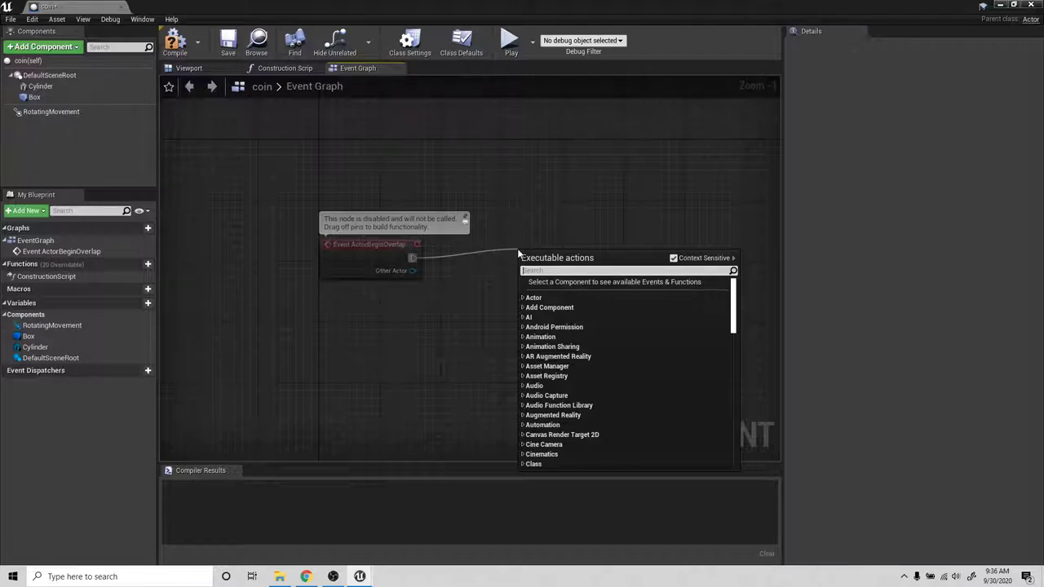
pyautogui.write('destr')
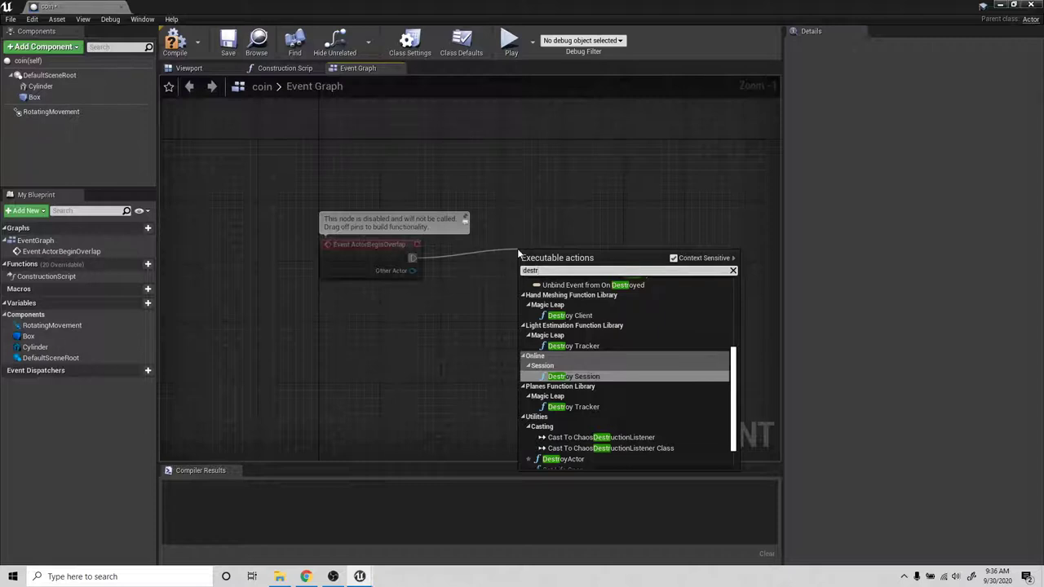
pyautogui.write('oy actor')
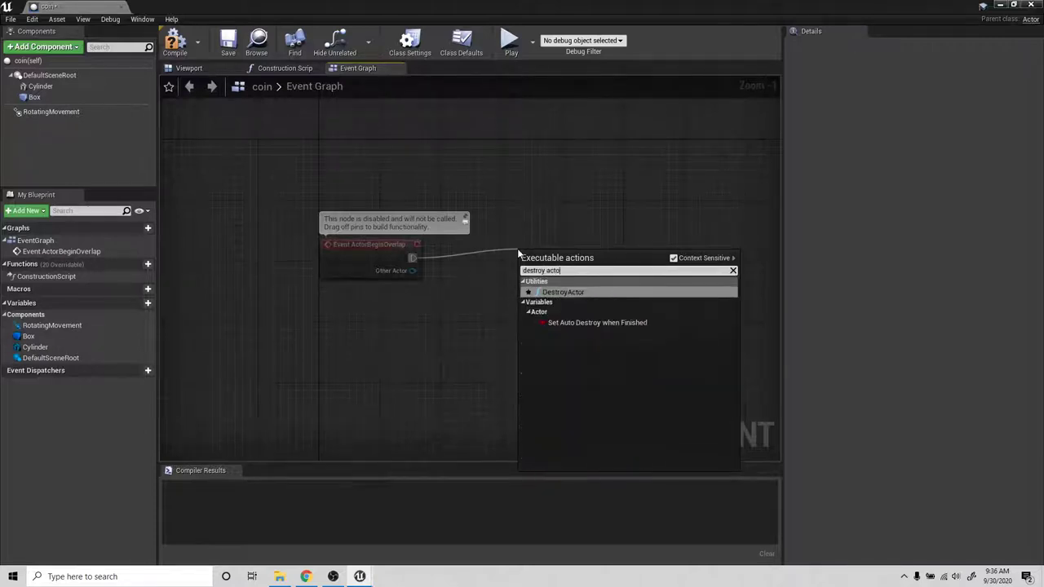
pyautogui.press('Return')
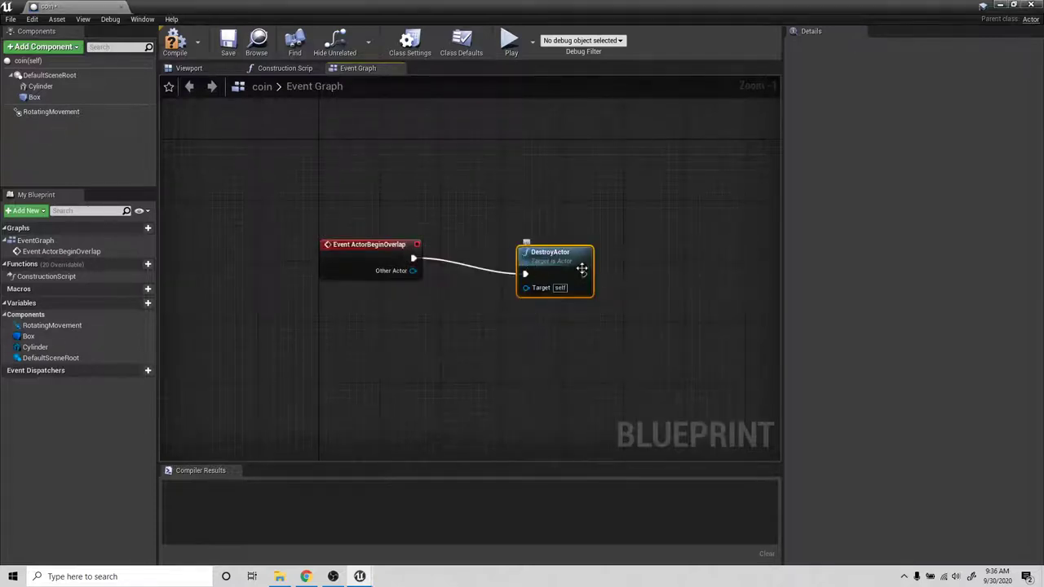
pyautogui.click(177, 41)
# - Return to the level editor and play the level twice, running the character through the coin to test the pickup
pyautogui.click(510, 40)
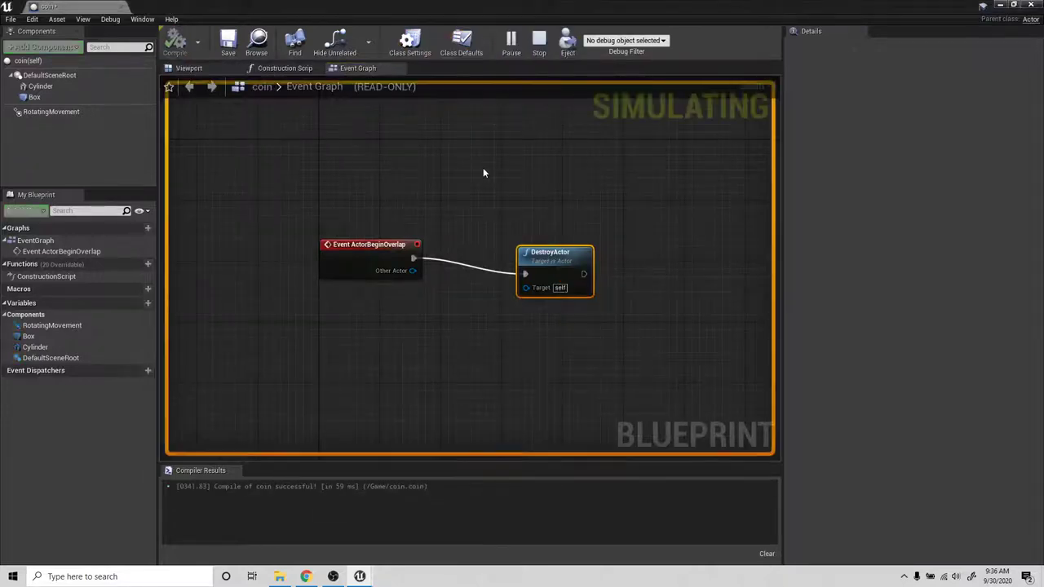
pyautogui.click(539, 43)
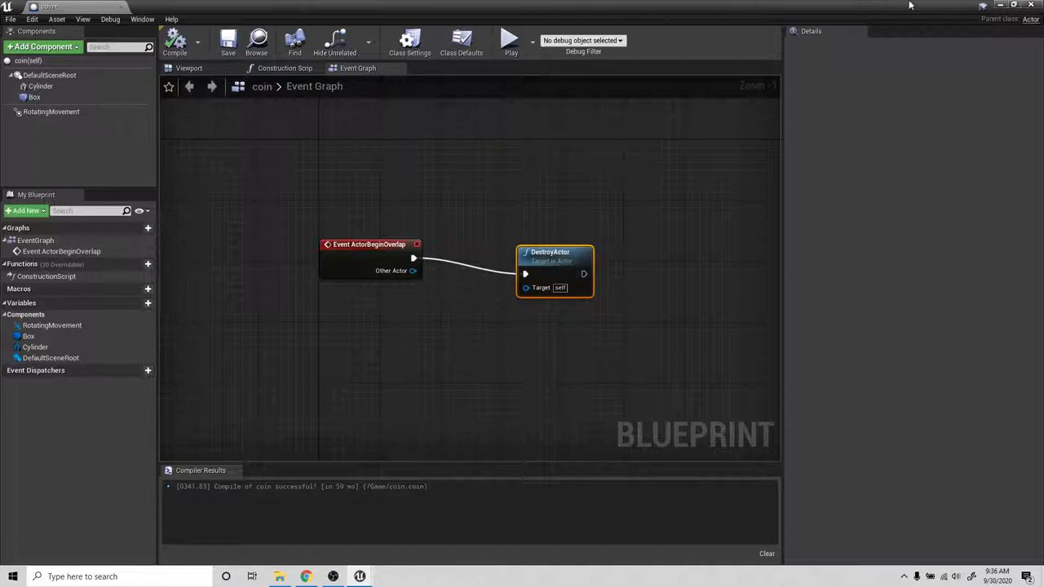
pyautogui.click(1002, 5)
pyautogui.click(625, 40)
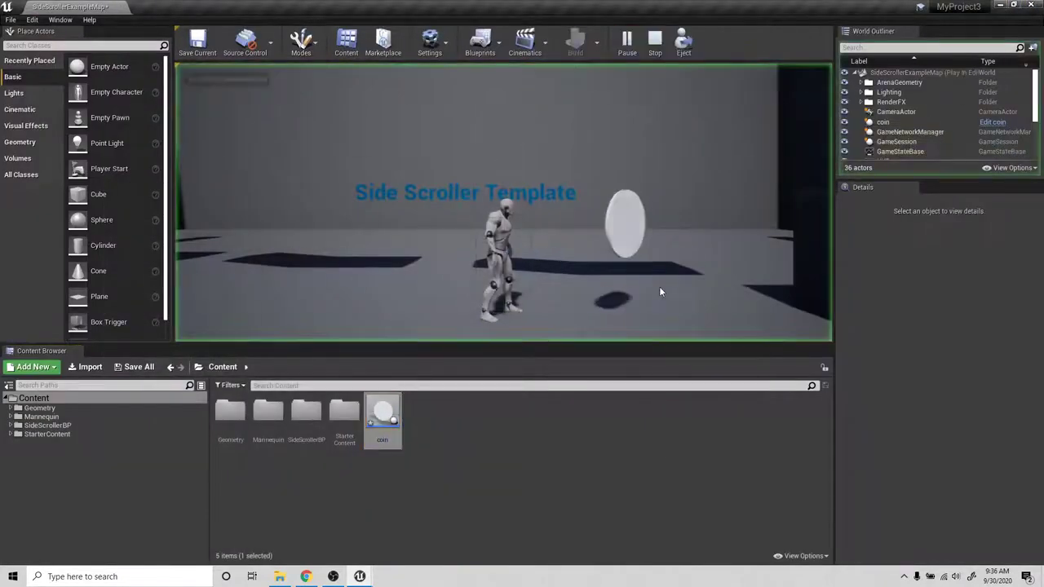
pyautogui.press('d')
pyautogui.press('a')
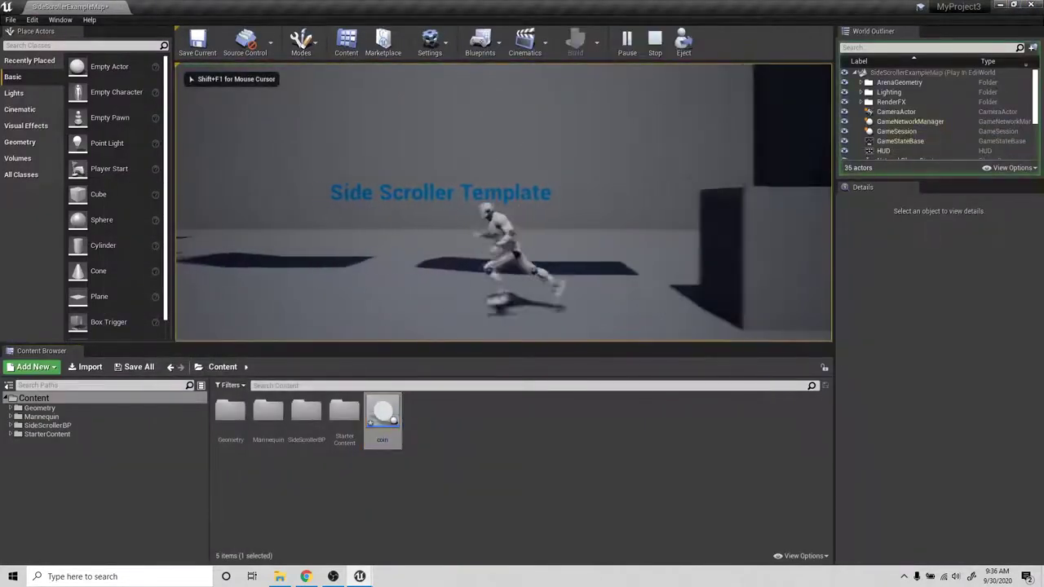
pyautogui.press('Escape')
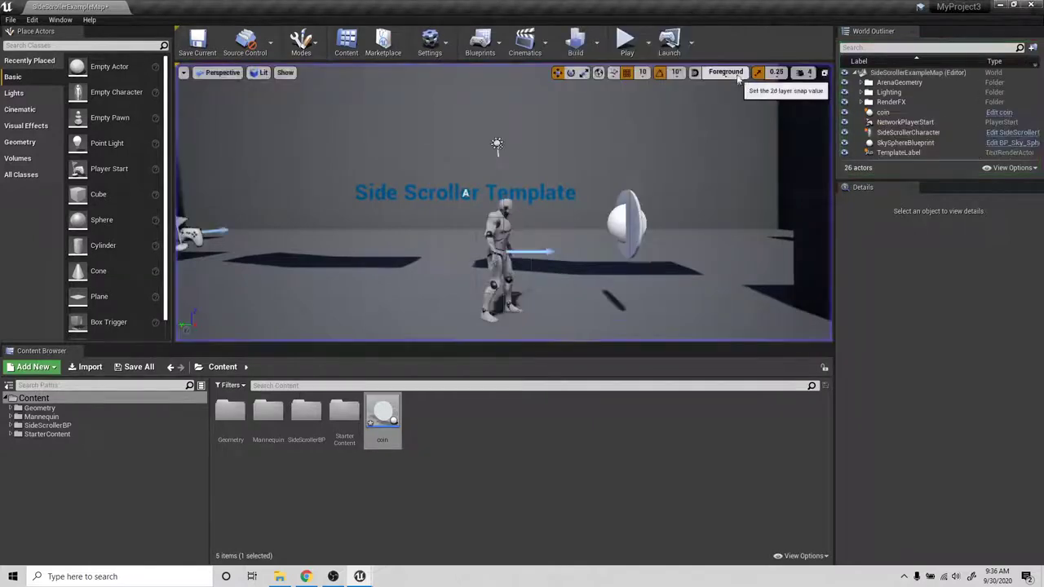
pyautogui.click(626, 41)
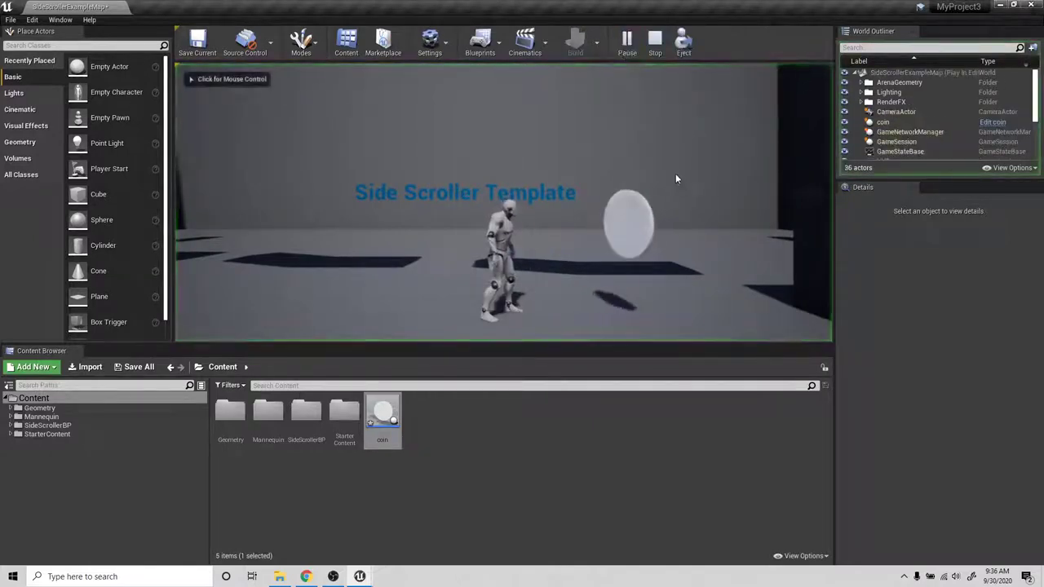
pyautogui.click(675, 167)
pyautogui.press('d')
pyautogui.press('a')
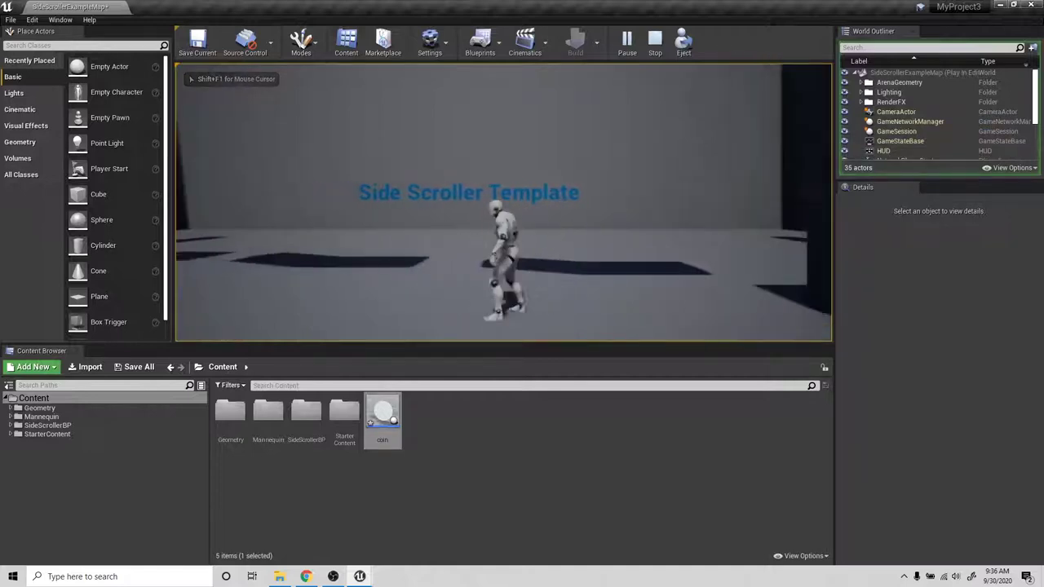
pyautogui.press('d')
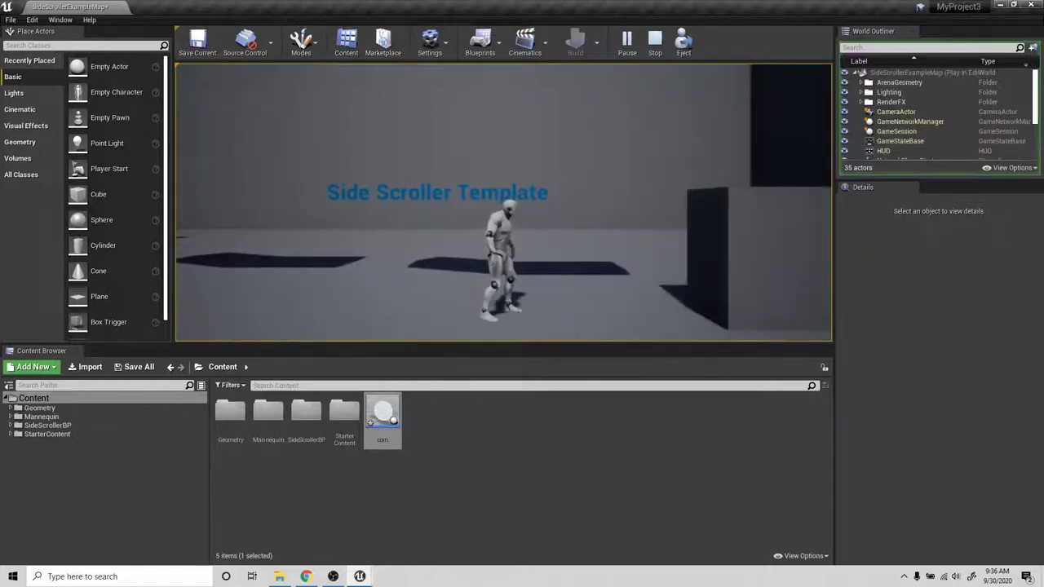
pyautogui.press('Escape')
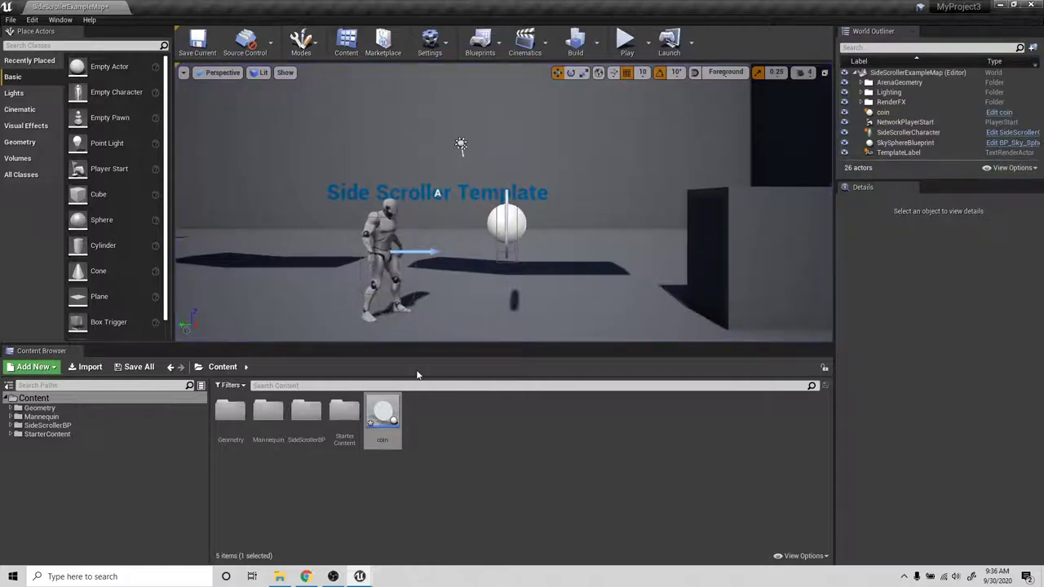
# - Reopen the coin Blueprint and move the DestroyActor node farther from Event ActorBeginOverlap
pyautogui.doubleClick(381, 412)
pyautogui.moveTo(520, 273); pyautogui.dragTo(604, 252)
pyautogui.click(526, 290)
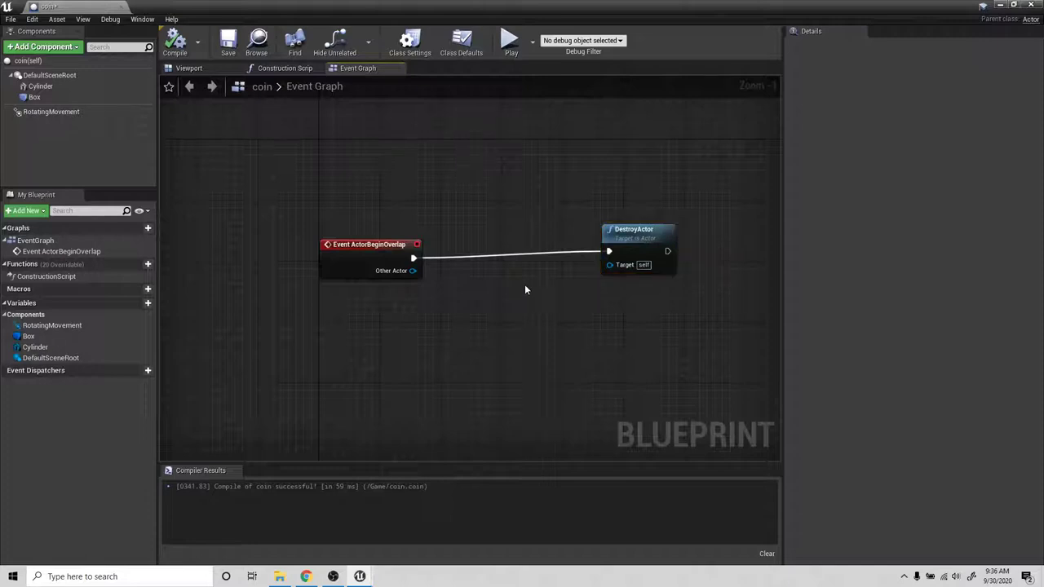
# - Search the Blueprint's available actions for "sound", look through the list, and dismiss it
pyautogui.rightClick(511, 228)
pyautogui.write('sound')
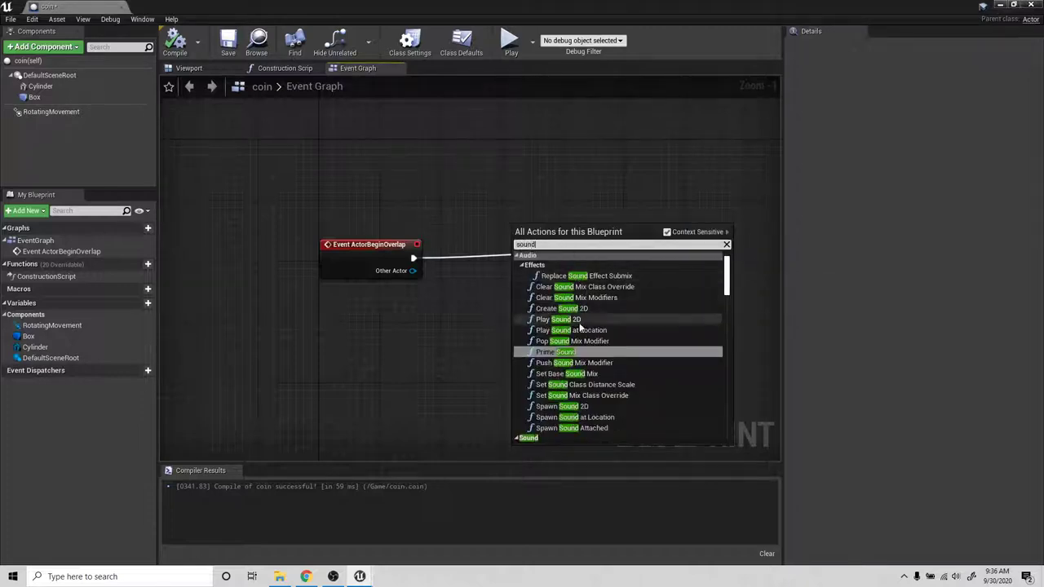
pyautogui.scroll(-3, 592, 309)
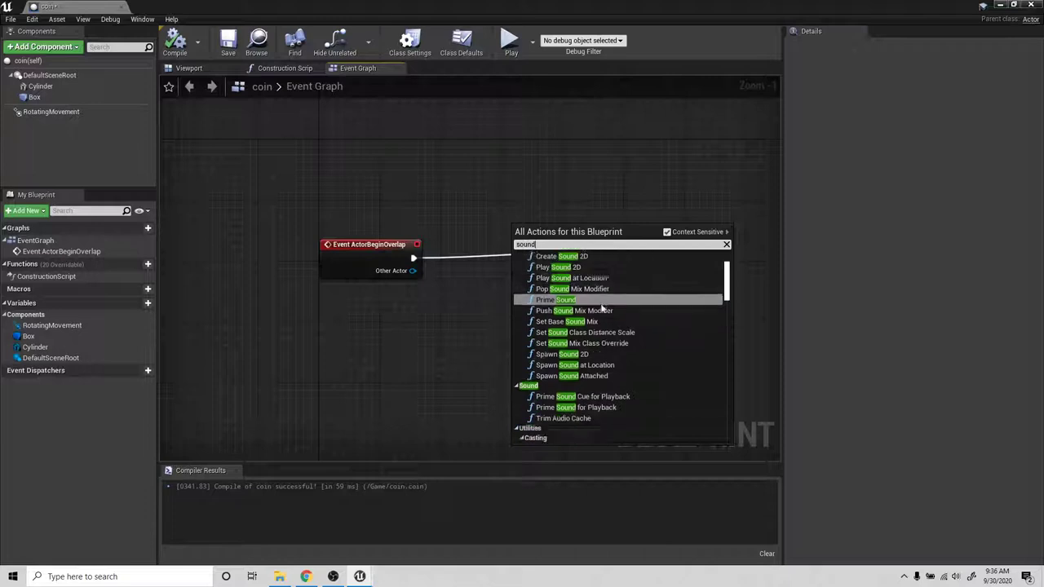
pyautogui.scroll(4, 600, 310)
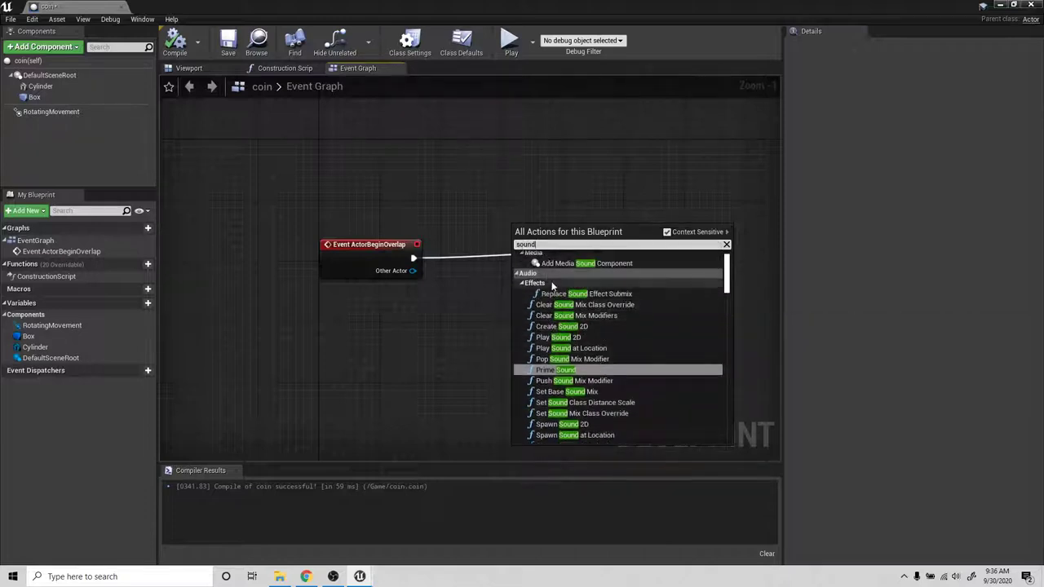
pyautogui.scroll(1, 584, 298)
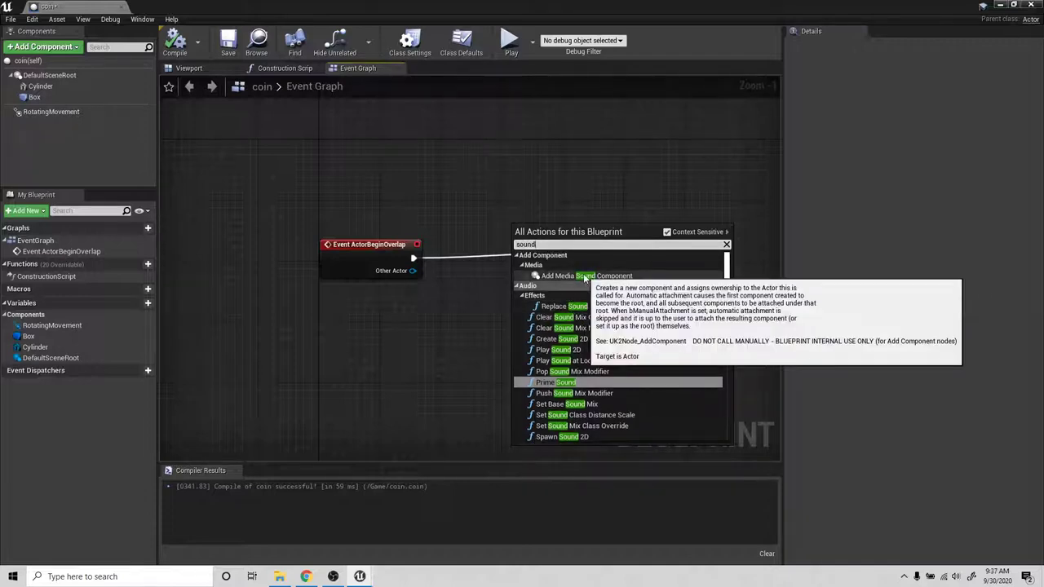
pyautogui.click(629, 160)
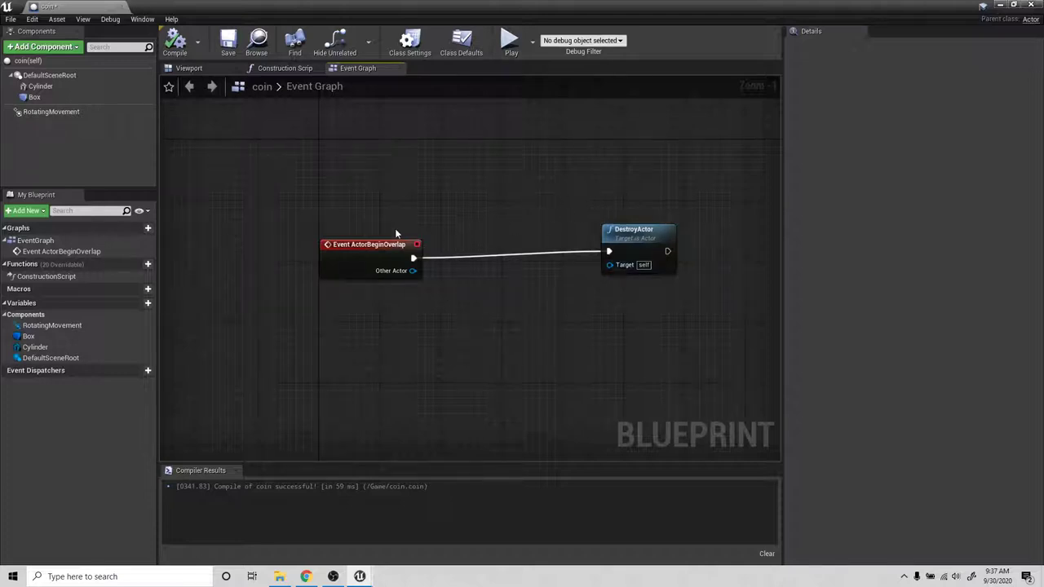
# - Line up the Event ActorBeginOverlap and DestroyActor nodes on a straight wire, then close the coin Blueprint
pyautogui.moveTo(365, 238); pyautogui.dragTo(317, 222)
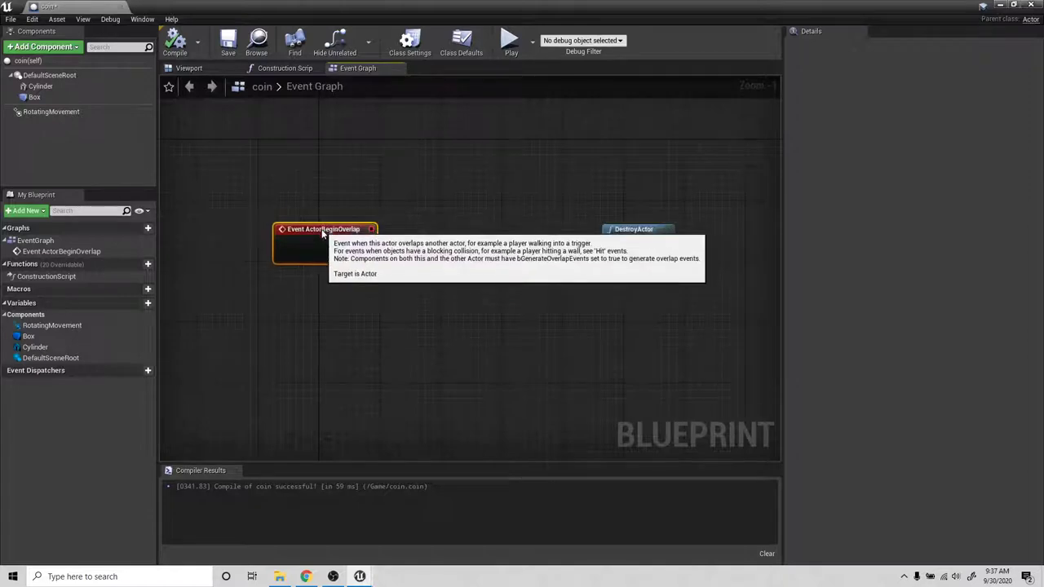
pyautogui.click(641, 240)
pyautogui.moveTo(647, 239); pyautogui.dragTo(598, 230)
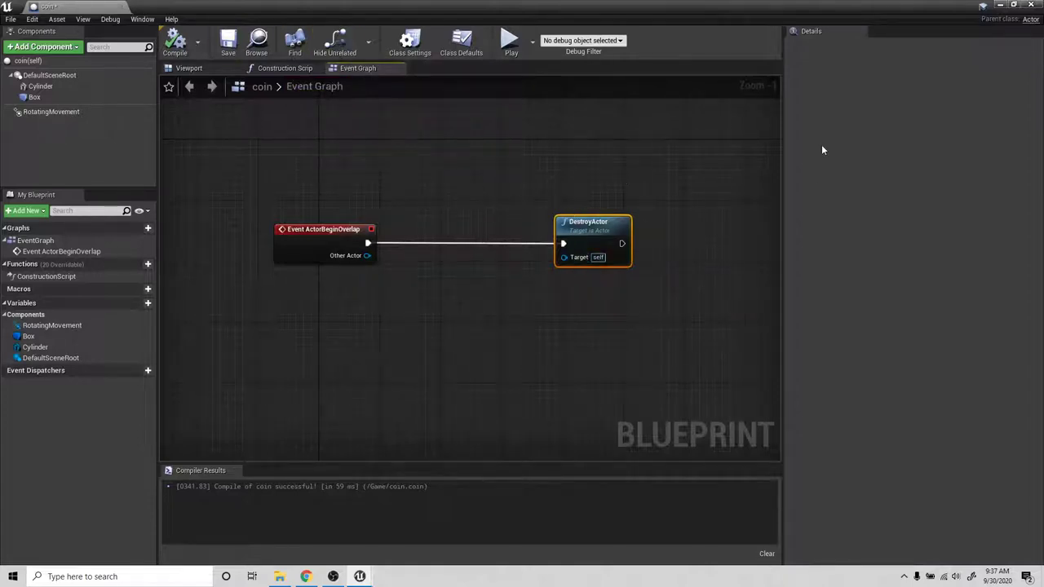
pyautogui.click(1028, 5)
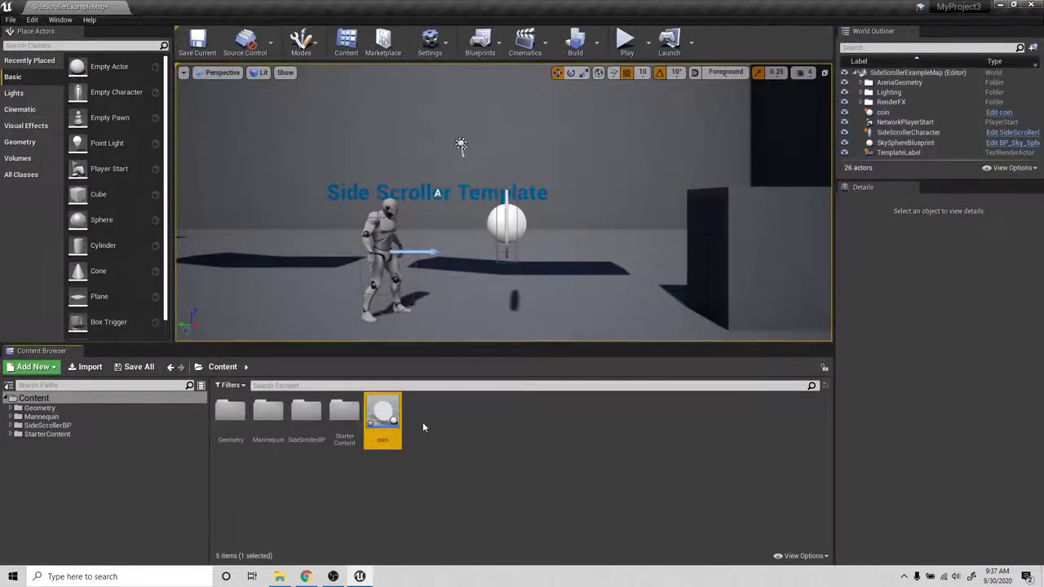
# - Place two more coins, one before the raised block at about 1190, -820, 250 and one on top at about 1250, -990, 400
pyautogui.moveTo(383, 415); pyautogui.dragTo(663, 190)
pyautogui.moveTo(571, 204); pyautogui.dragTo(800, 175, button='middle')
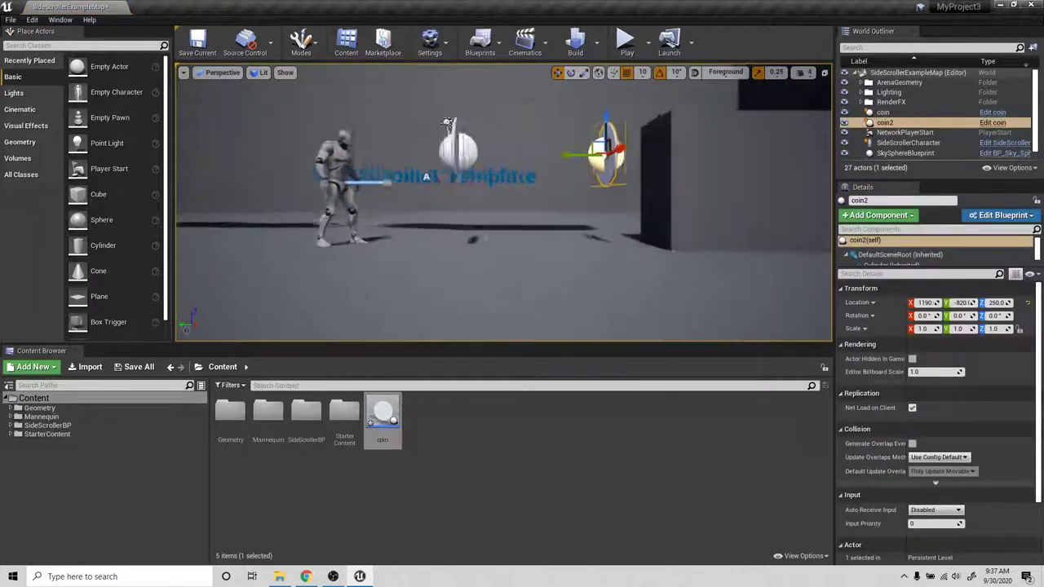
pyautogui.moveTo(371, 155); pyautogui.dragTo(378, 161, button='middle')
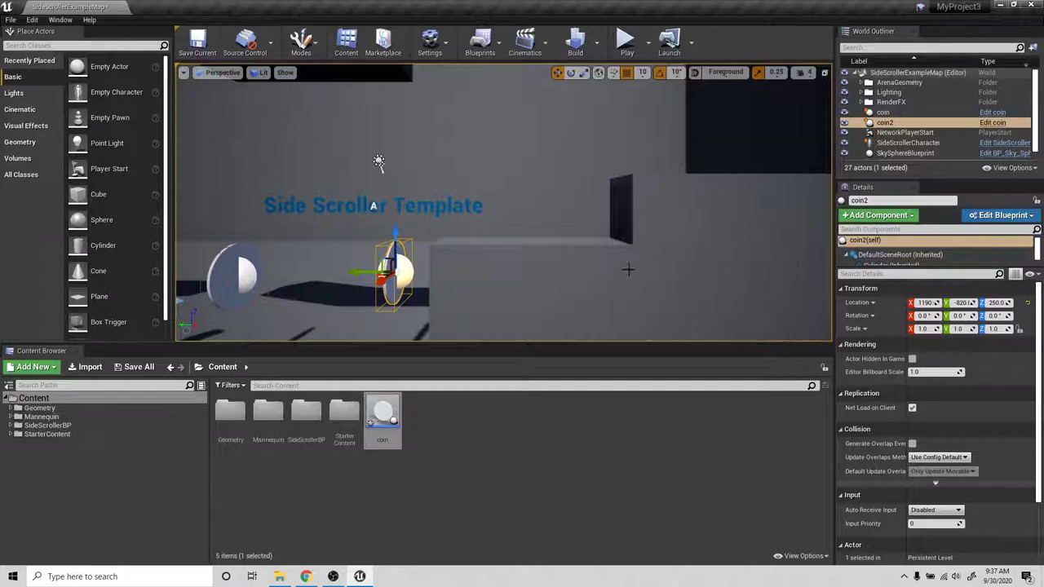
pyautogui.moveTo(383, 415); pyautogui.dragTo(544, 228)
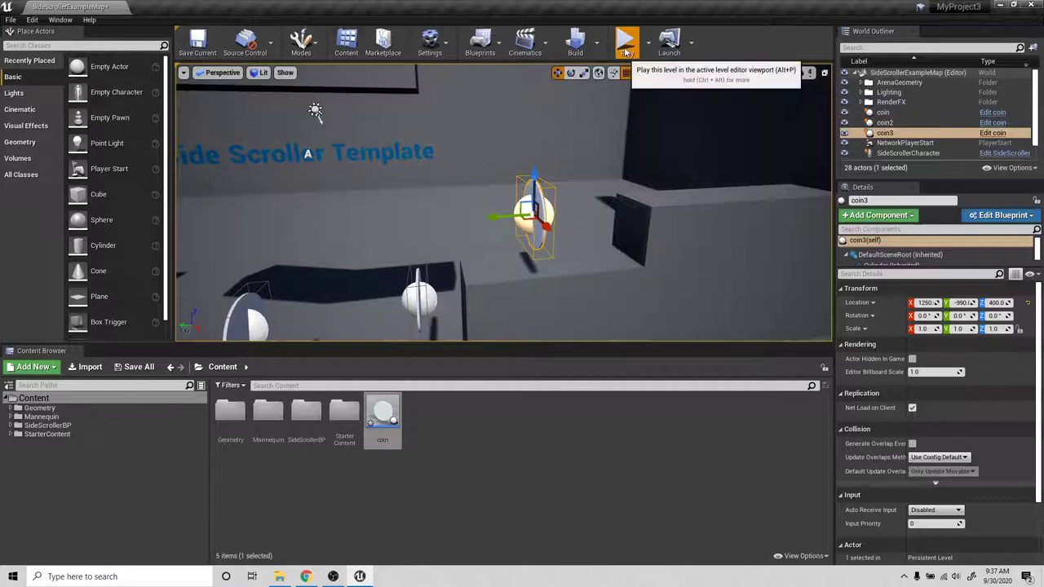
# - Play the level and run and jump the character through all three coins to test collecting them
pyautogui.click(627, 41)
pyautogui.click(624, 192)
pyautogui.press('d')
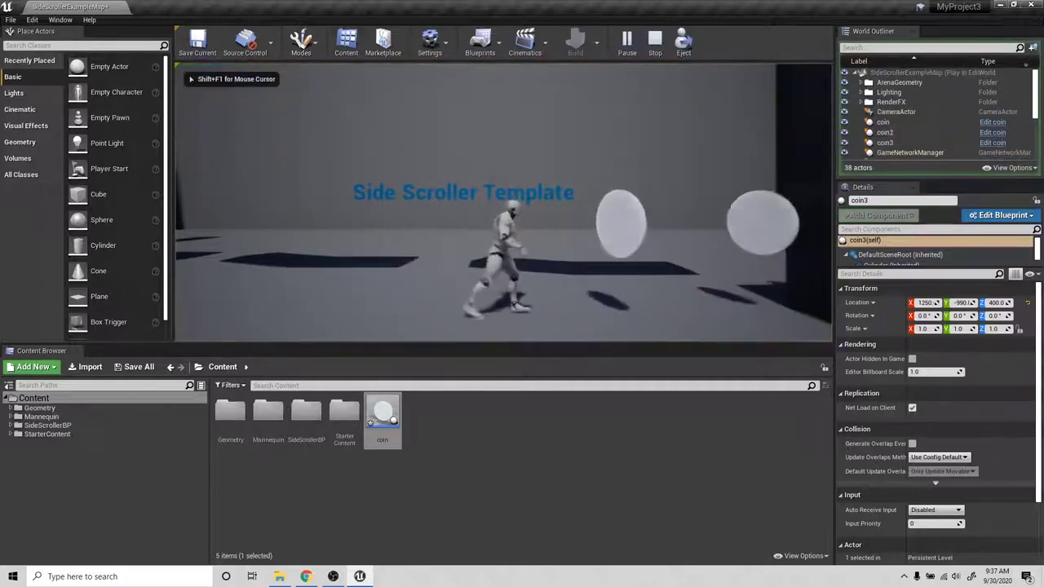
pyautogui.press('space')
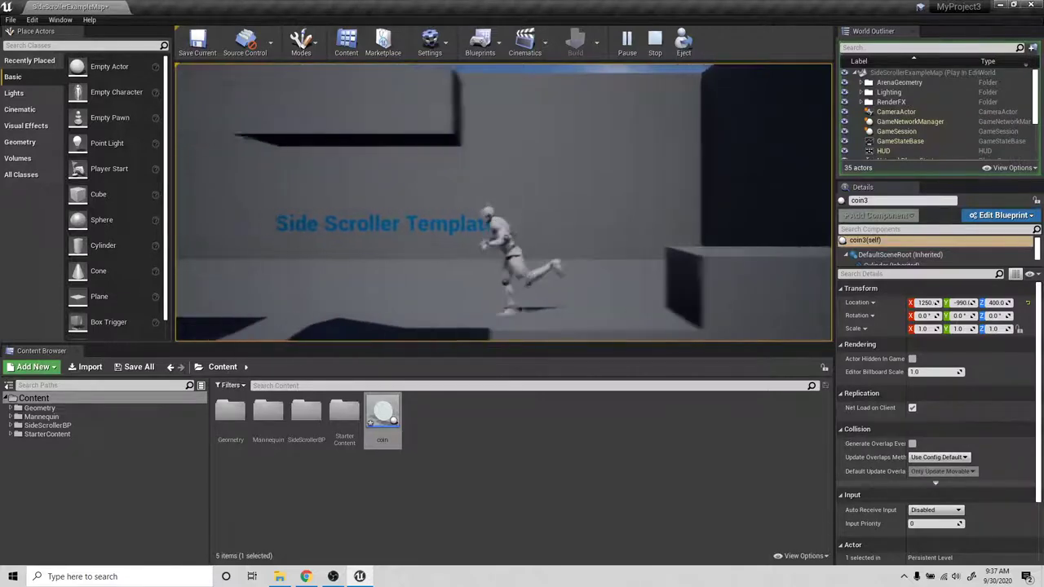
pyautogui.press('space')
pyautogui.press('d')
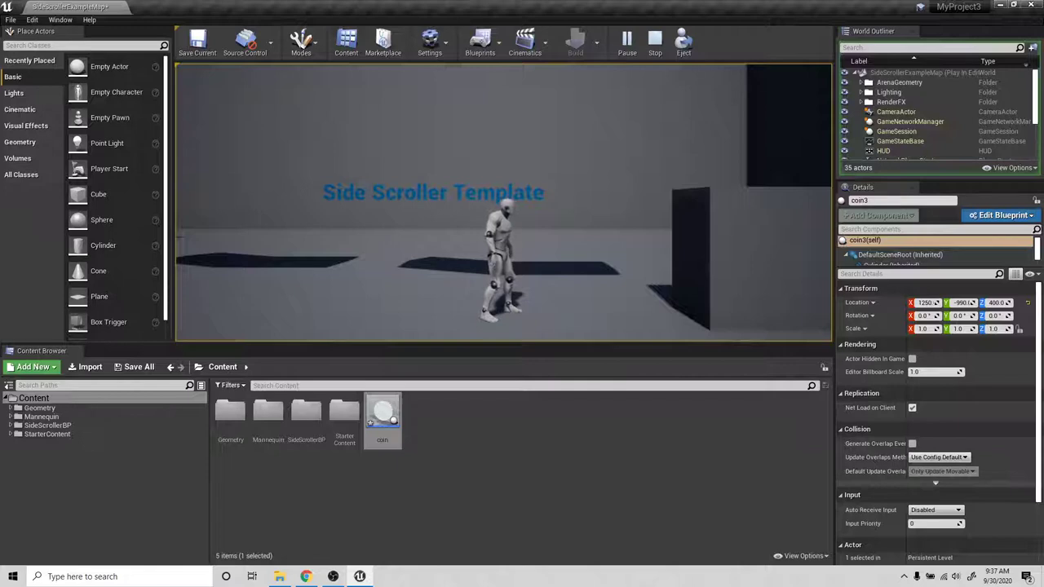
# - Run and jump the character back and forth across the level's floor and raised blocks, then end the play session
pyautogui.press('d')
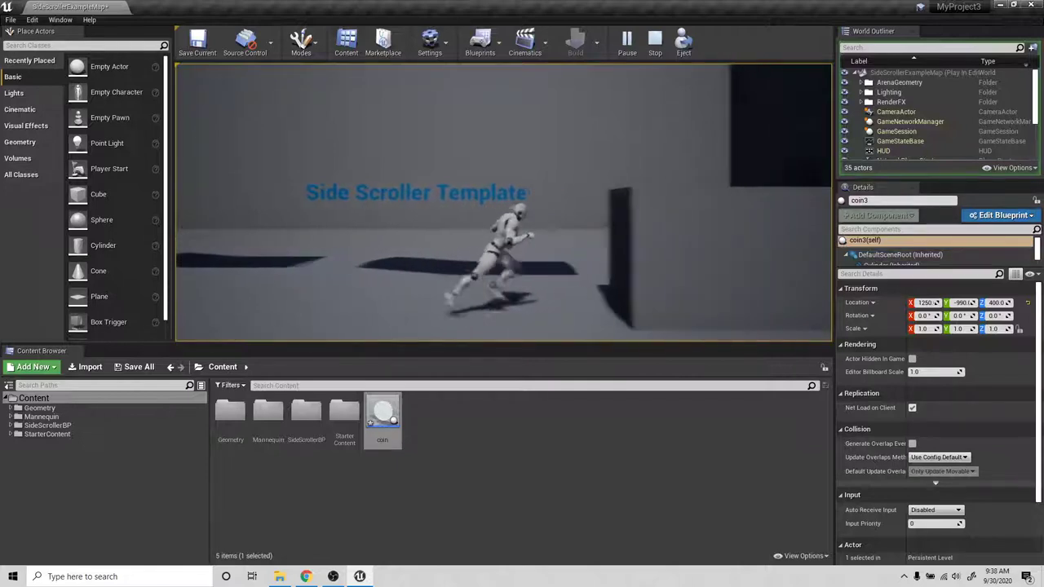
pyautogui.press('a')
pyautogui.press('d')
pyautogui.press('d')
pyautogui.press('space')
pyautogui.press('space')
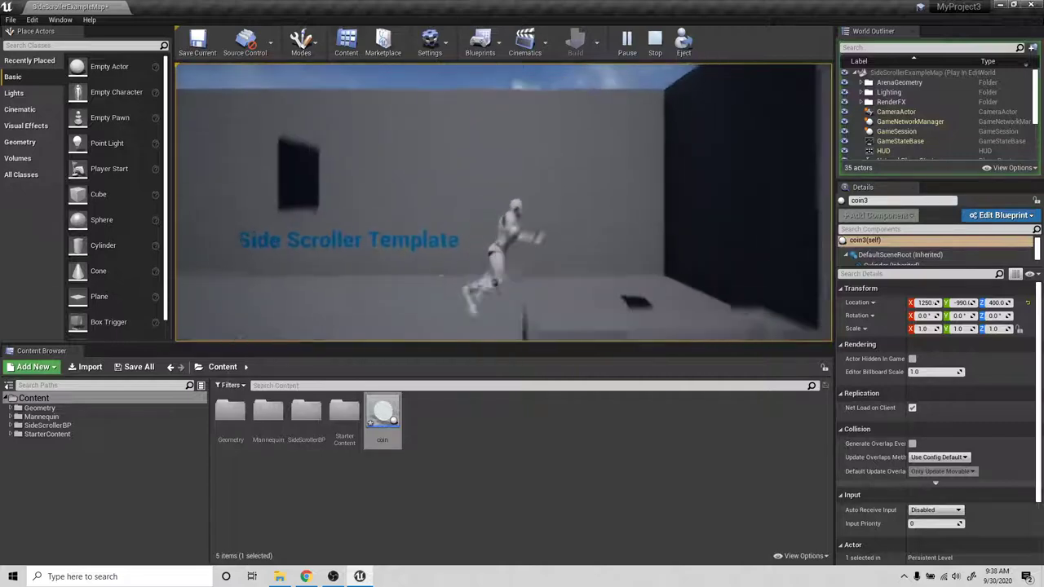
pyautogui.press('a')
pyautogui.press('space')
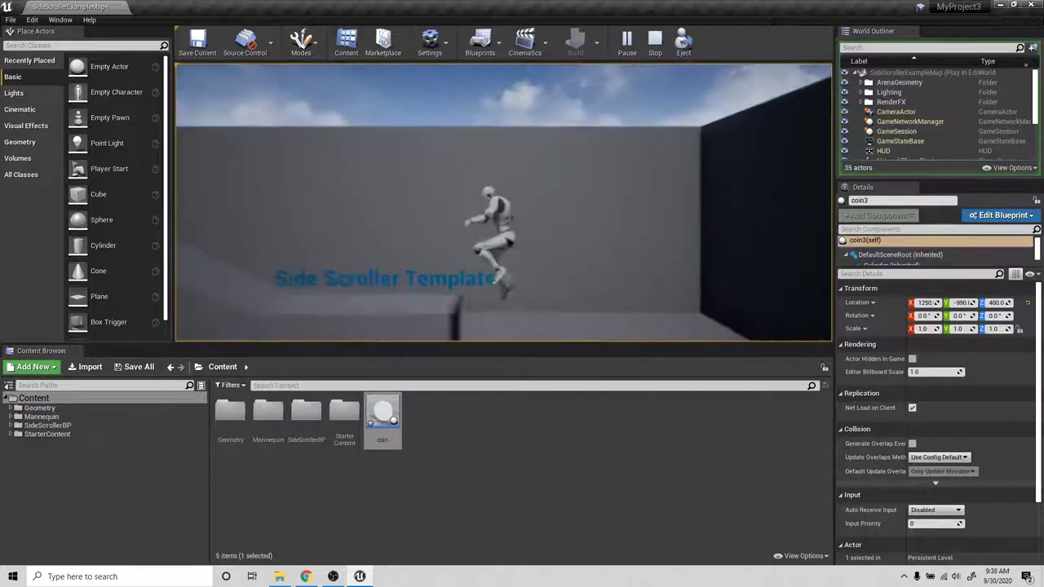
pyautogui.press('space')
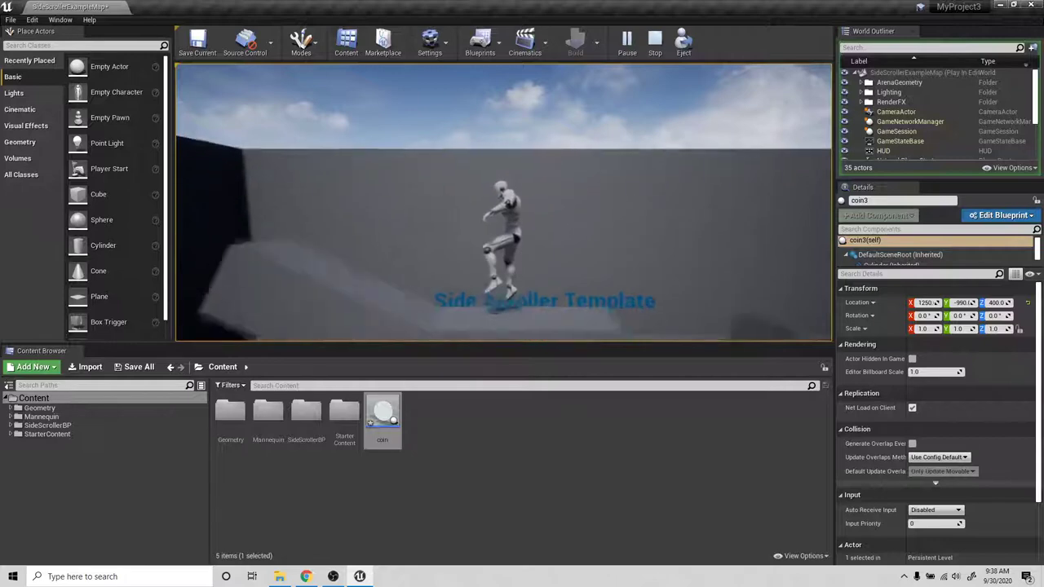
pyautogui.press('space')
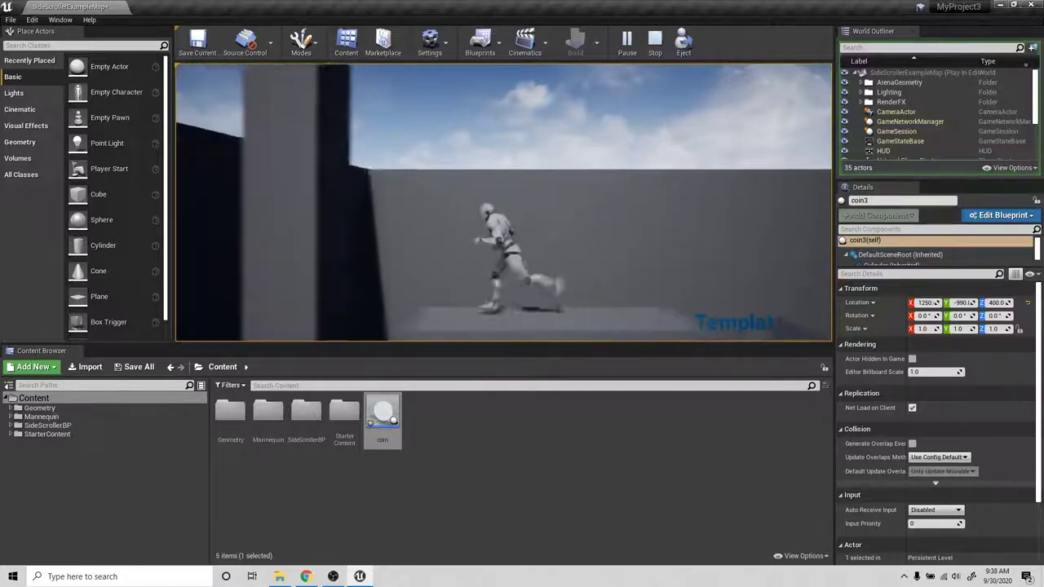
pyautogui.press('space')
pyautogui.press('d')
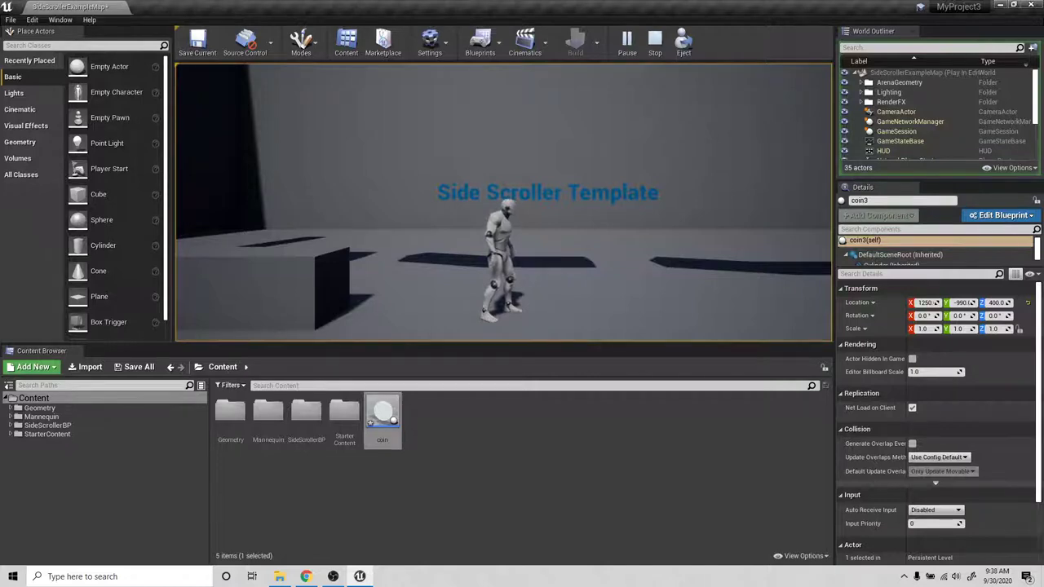
pyautogui.press('Escape')
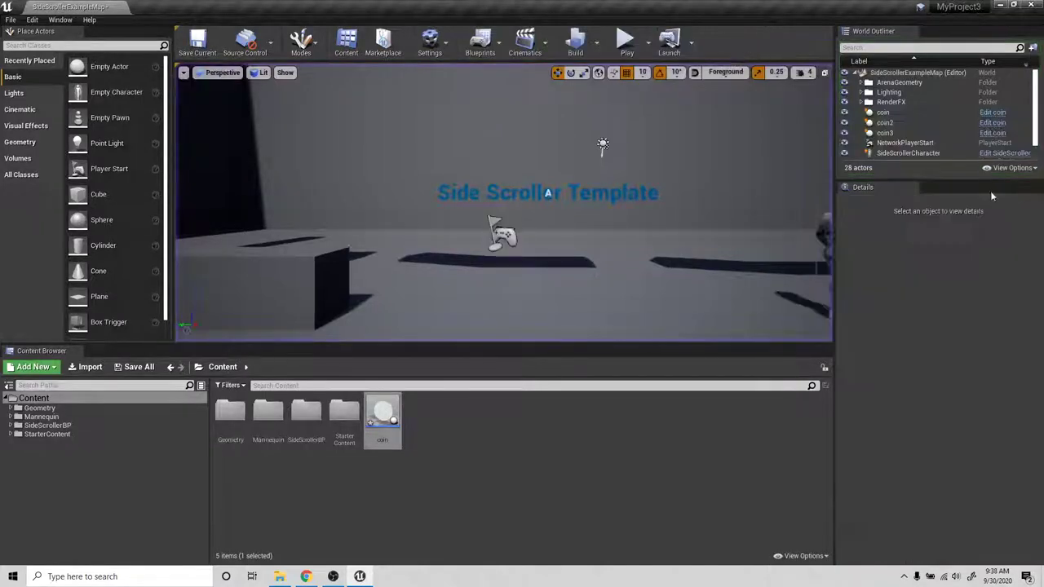